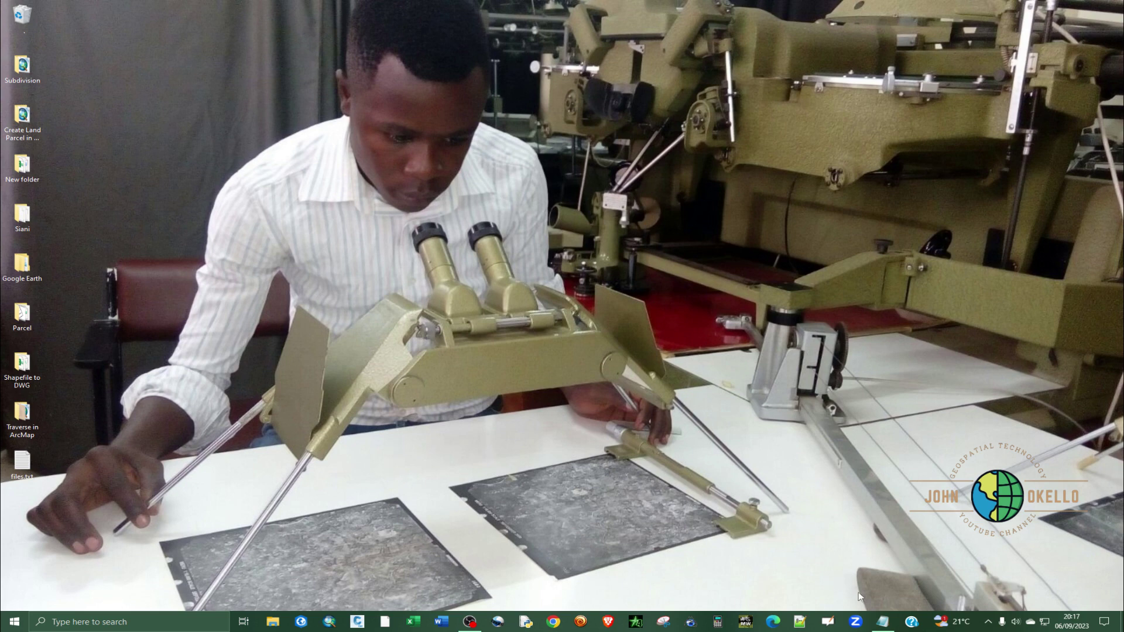
Review the cleanup list in files.txt, highlighting the Prefetch, Temp and %temp% entries and the System CleanUp entry
click(882, 621)
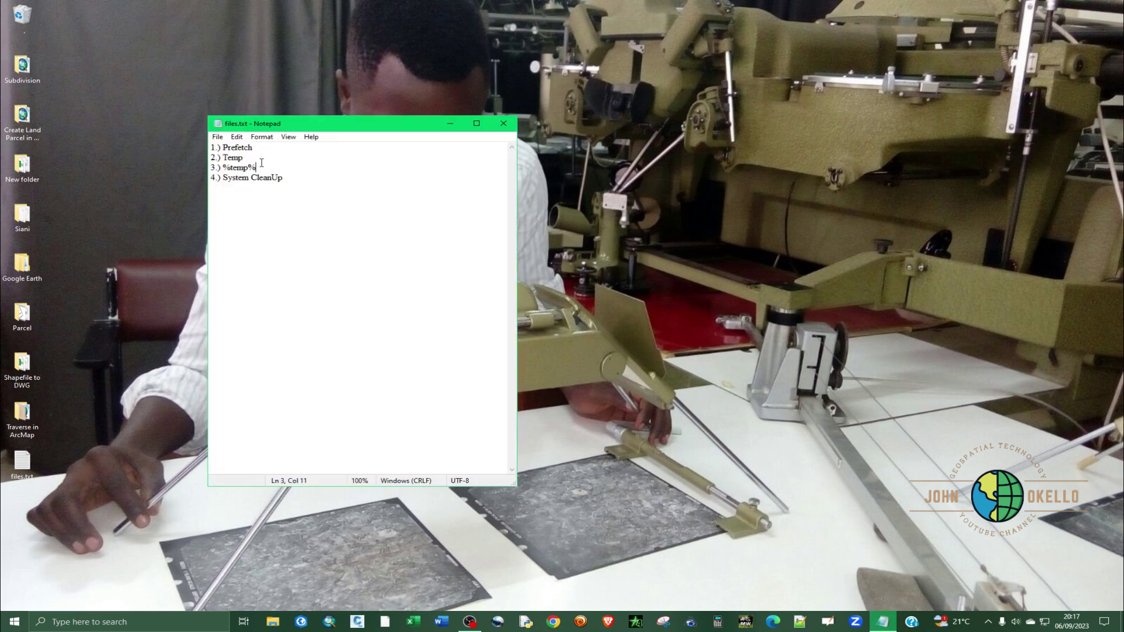
mouse_move(223, 146)
mouse_down()
mouse_move(257, 167)
mouse_move(208, 148)
mouse_up()
click(259, 168)
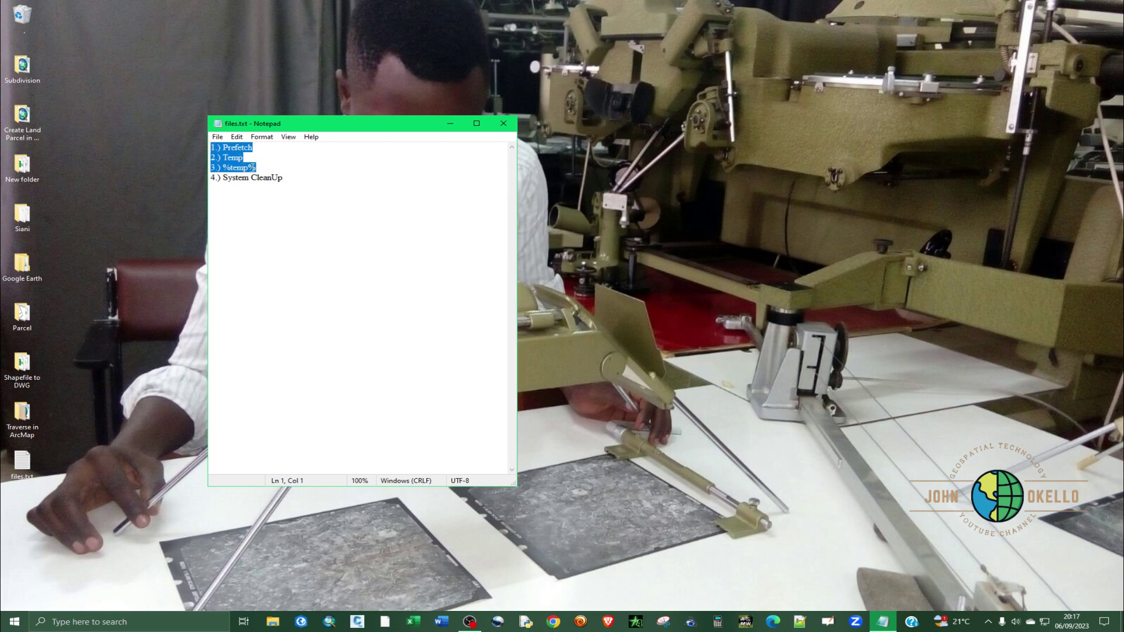
click(256, 162)
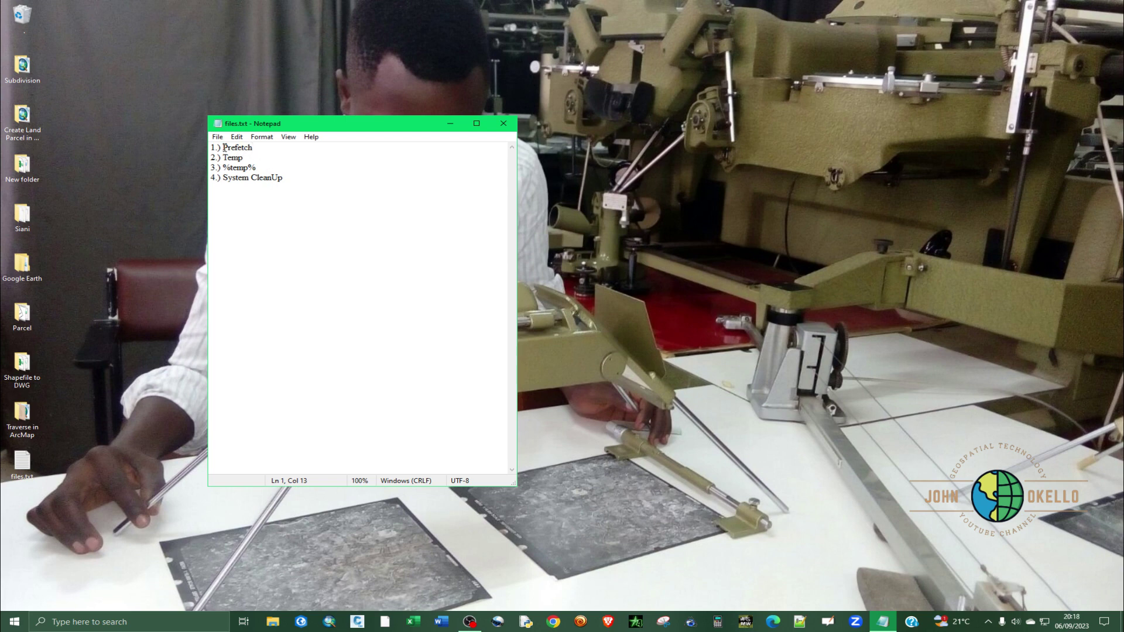
mouse_move(223, 147)
mouse_down()
mouse_move(257, 169)
mouse_move(205, 148)
mouse_up()
click(258, 168)
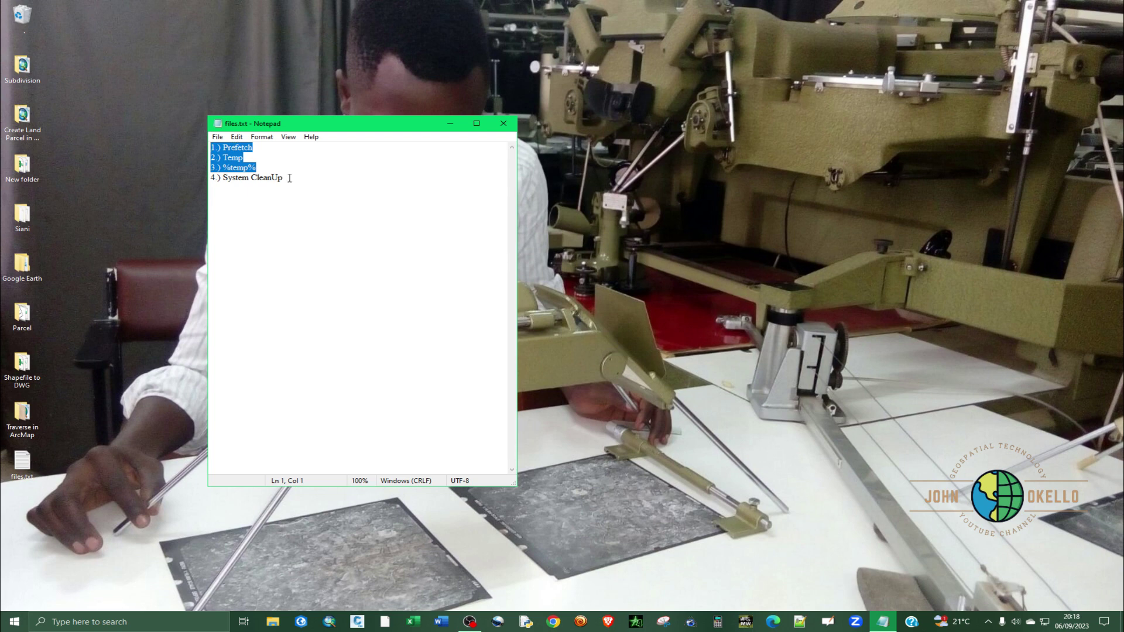
drag(285, 178, 199, 182)
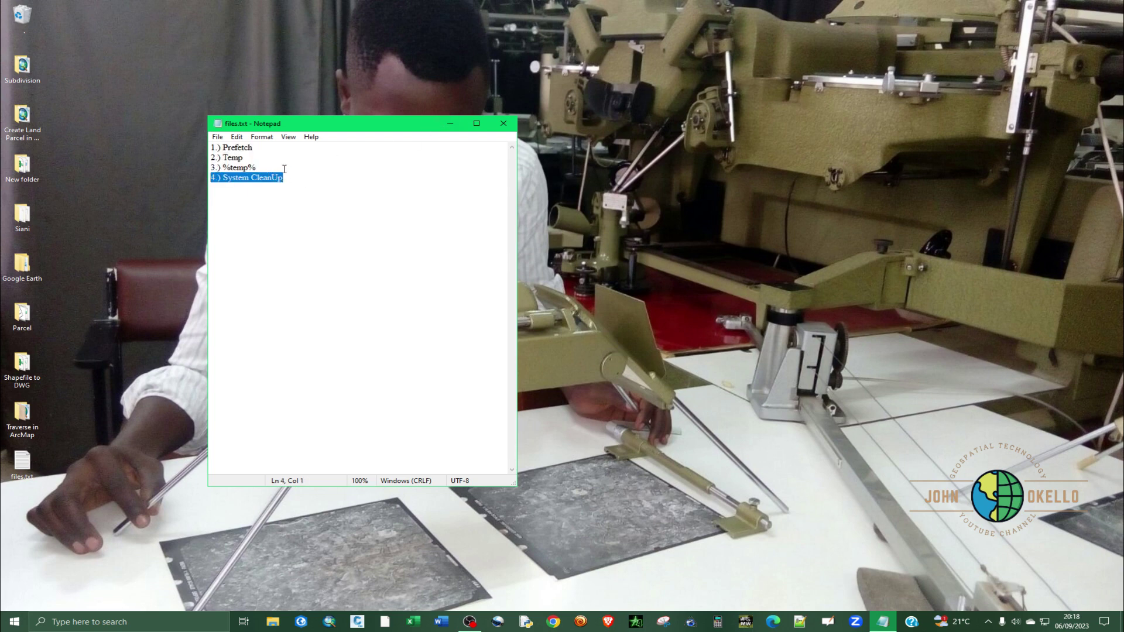
click(454, 156)
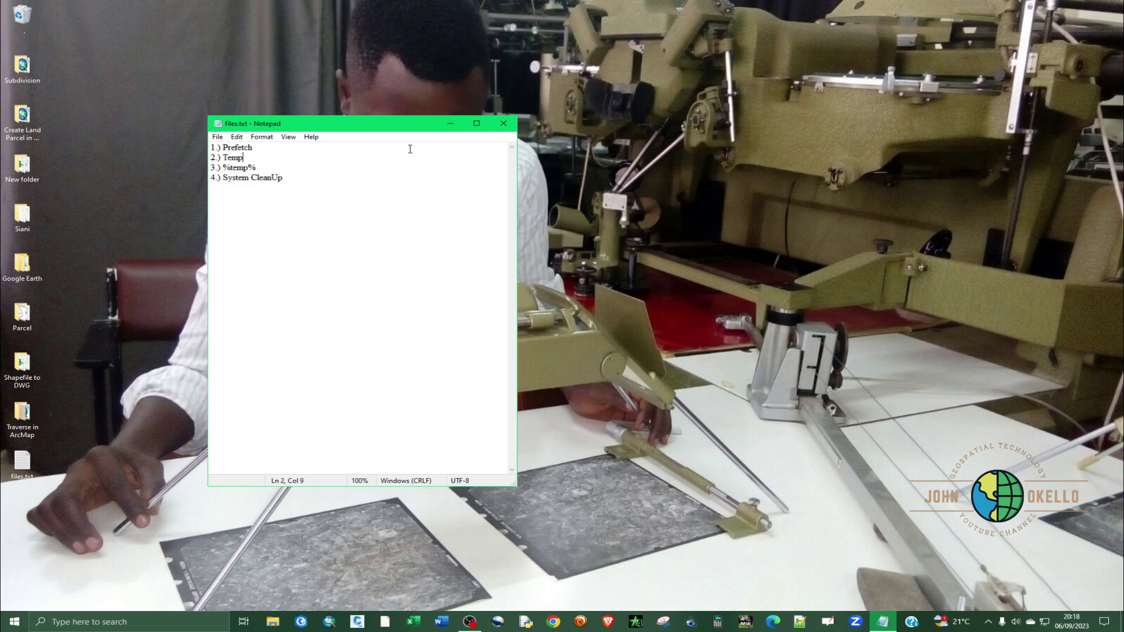
click(450, 124)
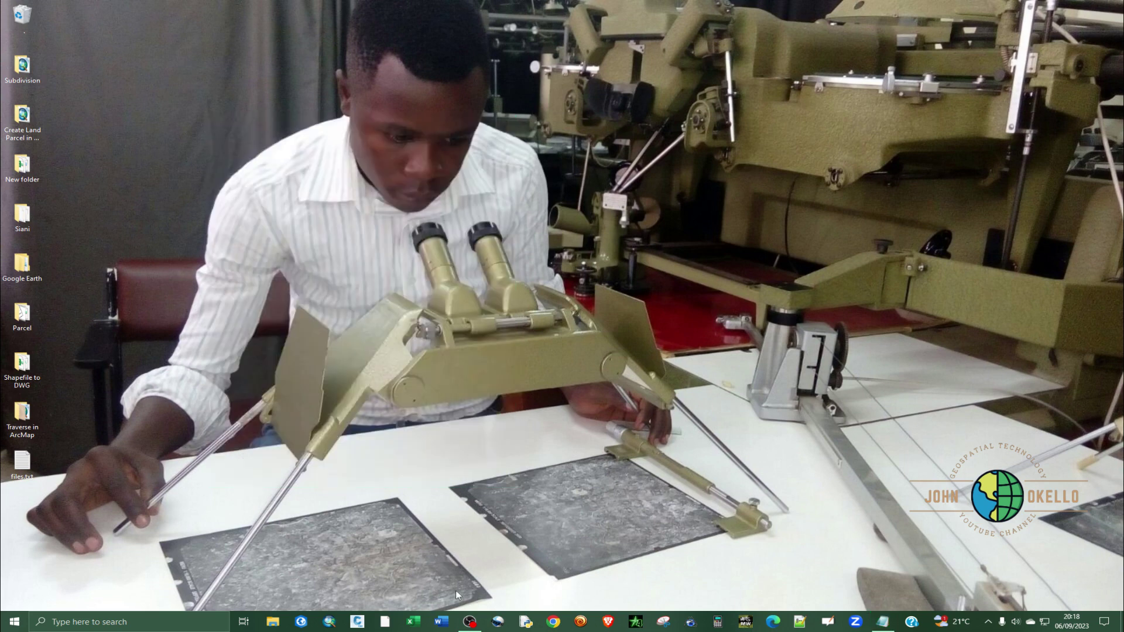
Bring files.txt back up and highlight its first entry, Prefetch, before minimizing the note
click(882, 622)
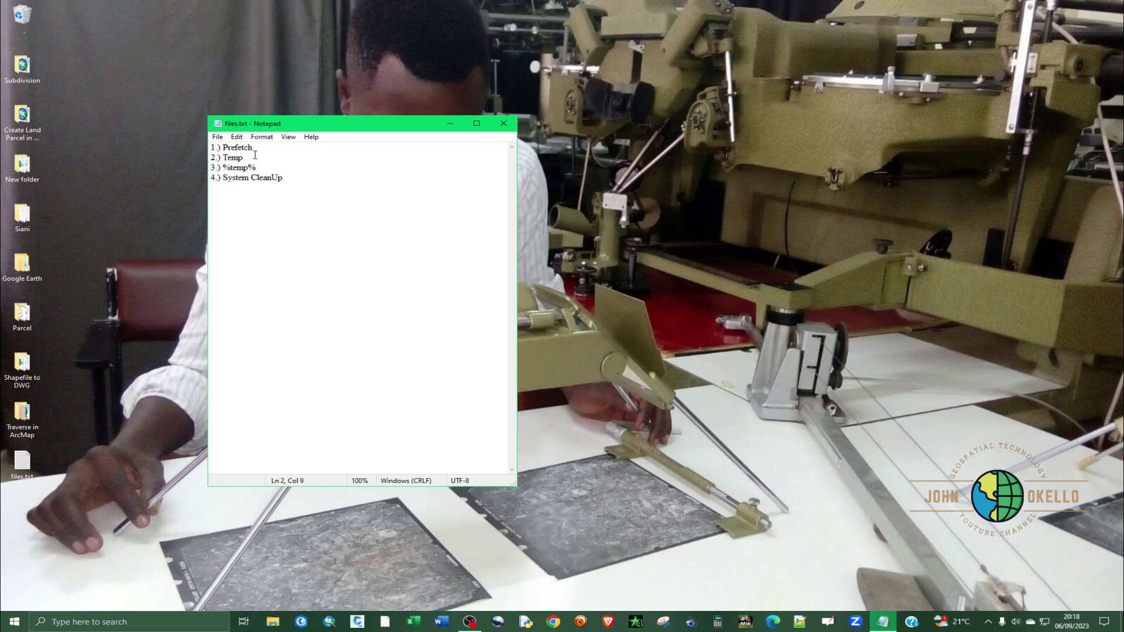
drag(257, 149, 196, 149)
click(449, 125)
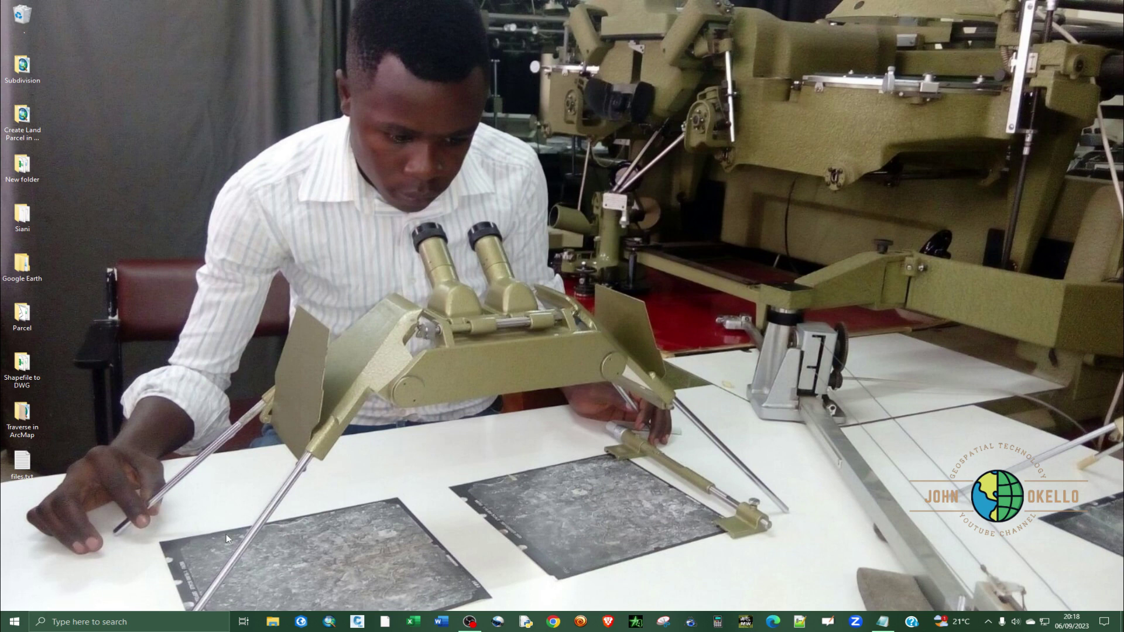
Open the Prefetch folder with the Run command "prefetch", view its contents and close the window
right_click(16, 624)
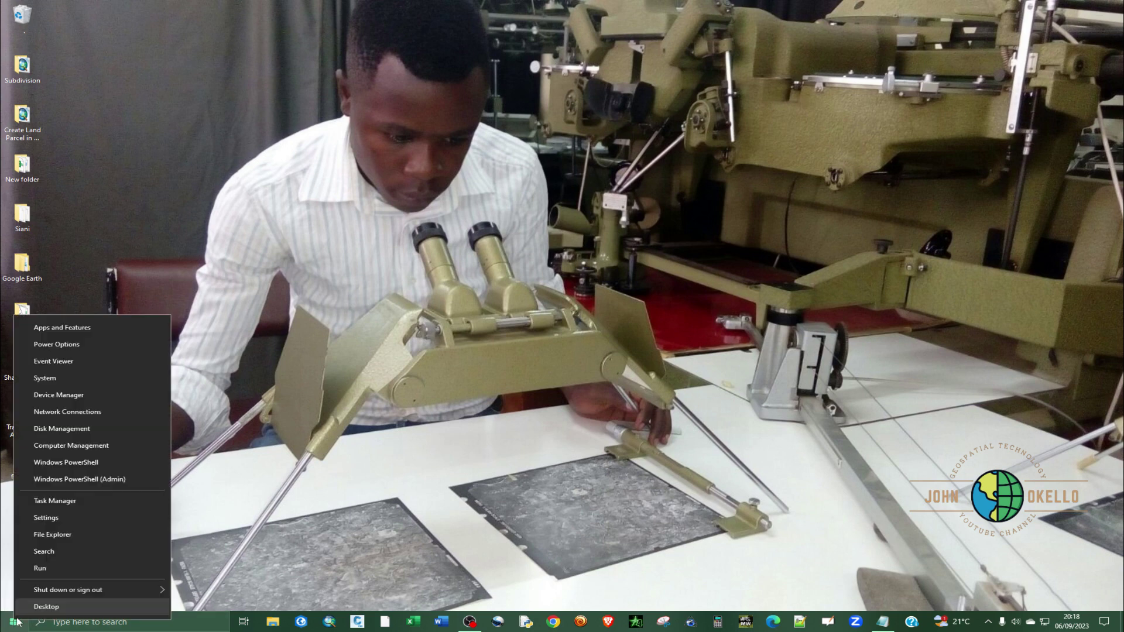
click(40, 567)
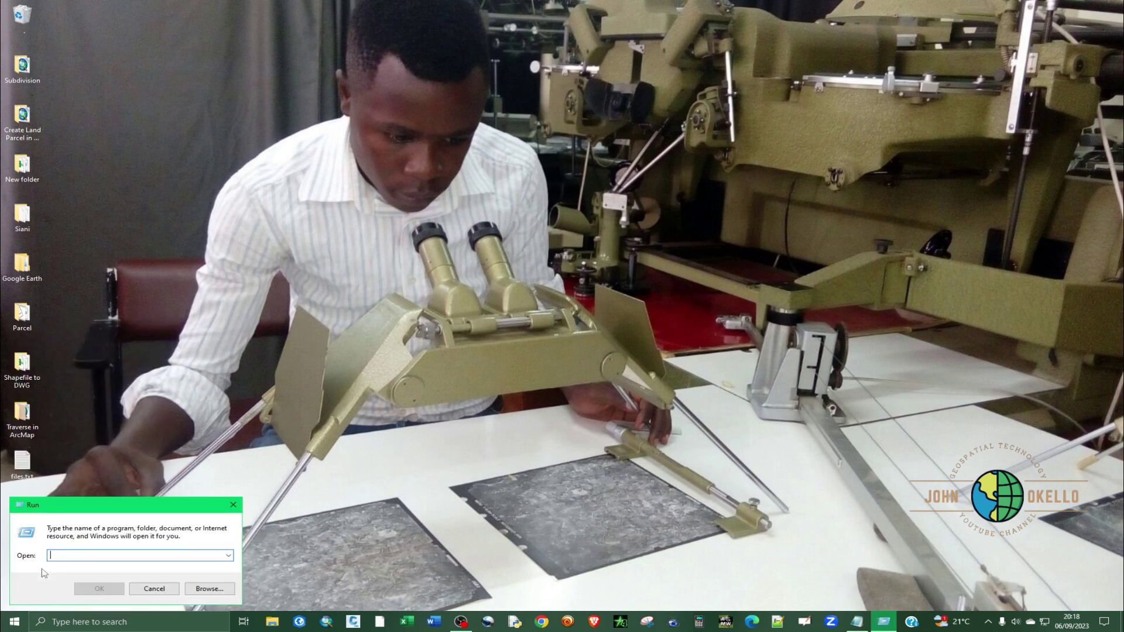
drag(142, 507, 566, 221)
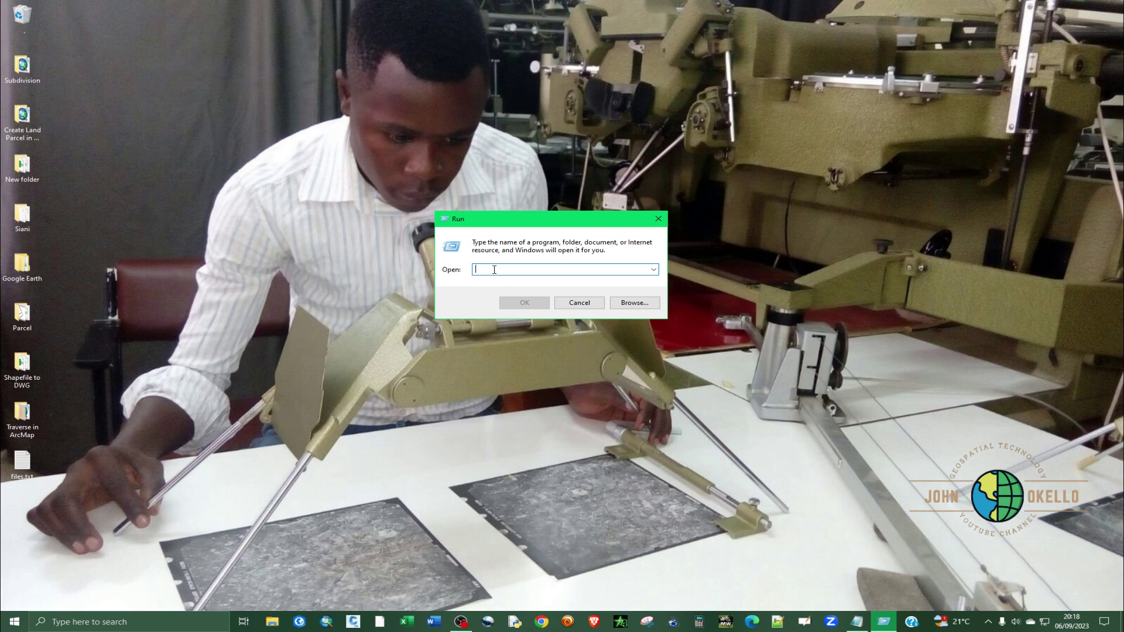
text(prefetch)
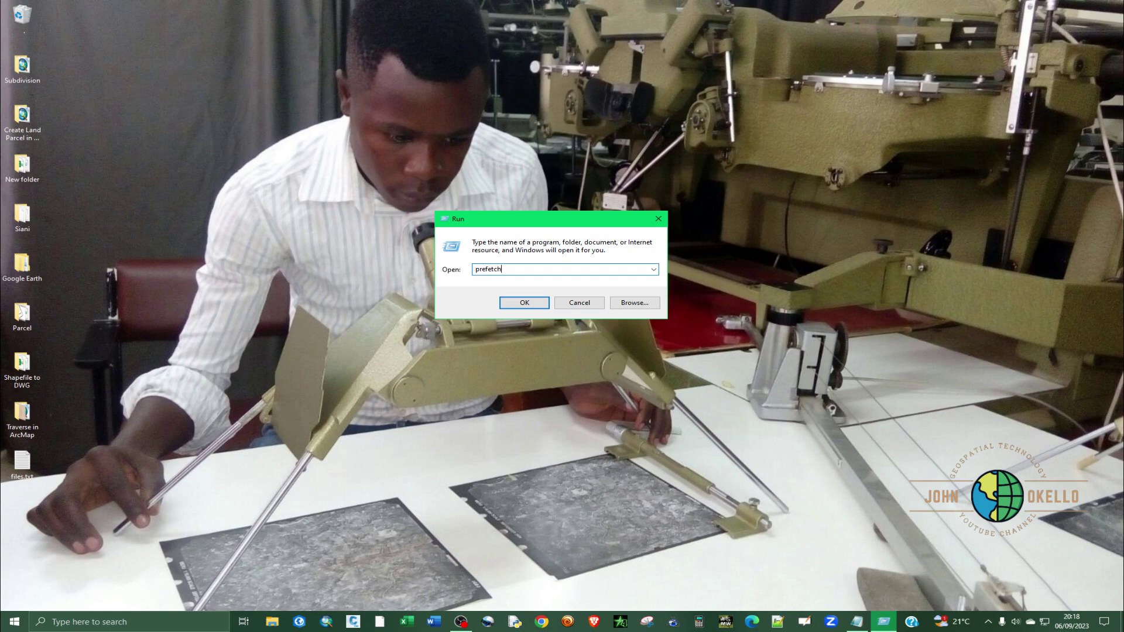
click(521, 300)
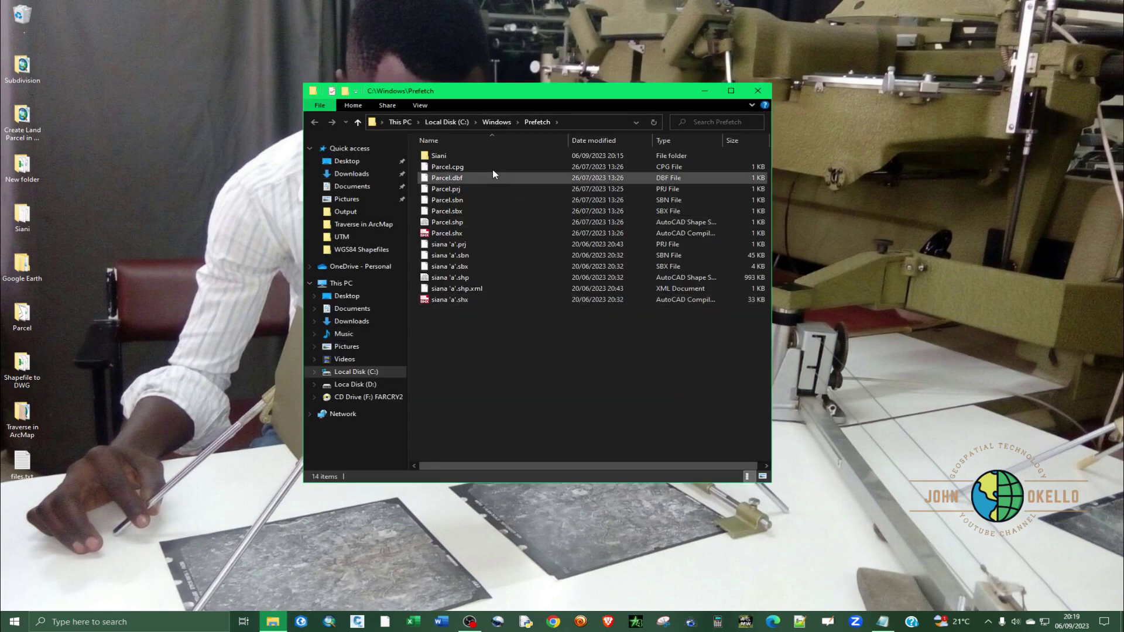
drag(599, 95, 564, 114)
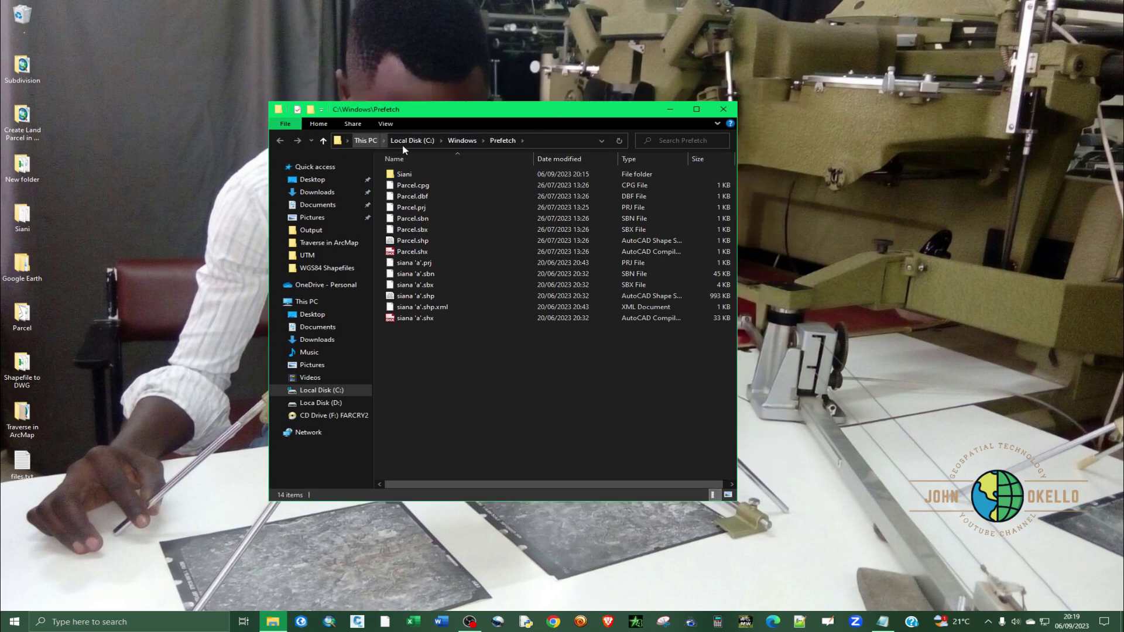
click(723, 109)
Browse through This PC and Local Disk (C:) to the C:\Windows\Prefetch folder
click(273, 622)
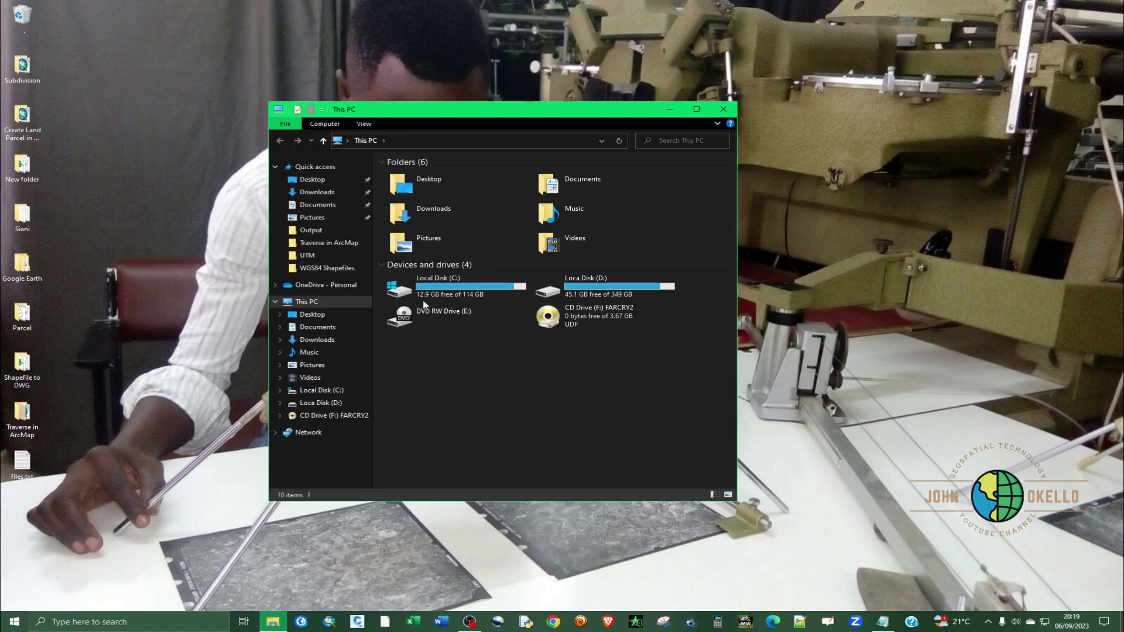
double_click(465, 293)
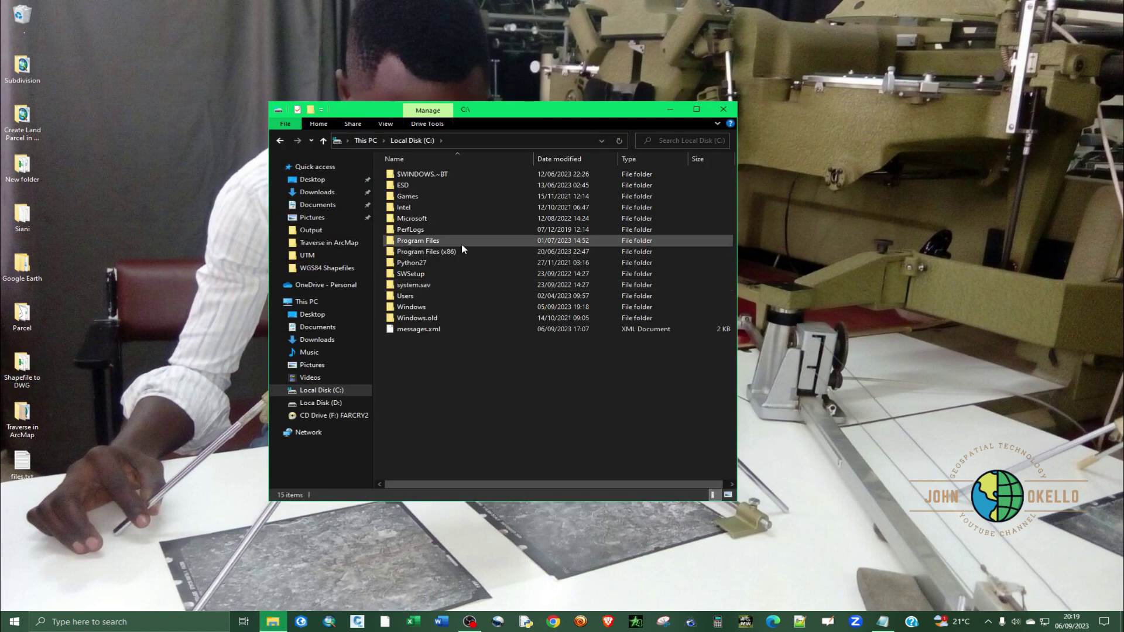
double_click(419, 307)
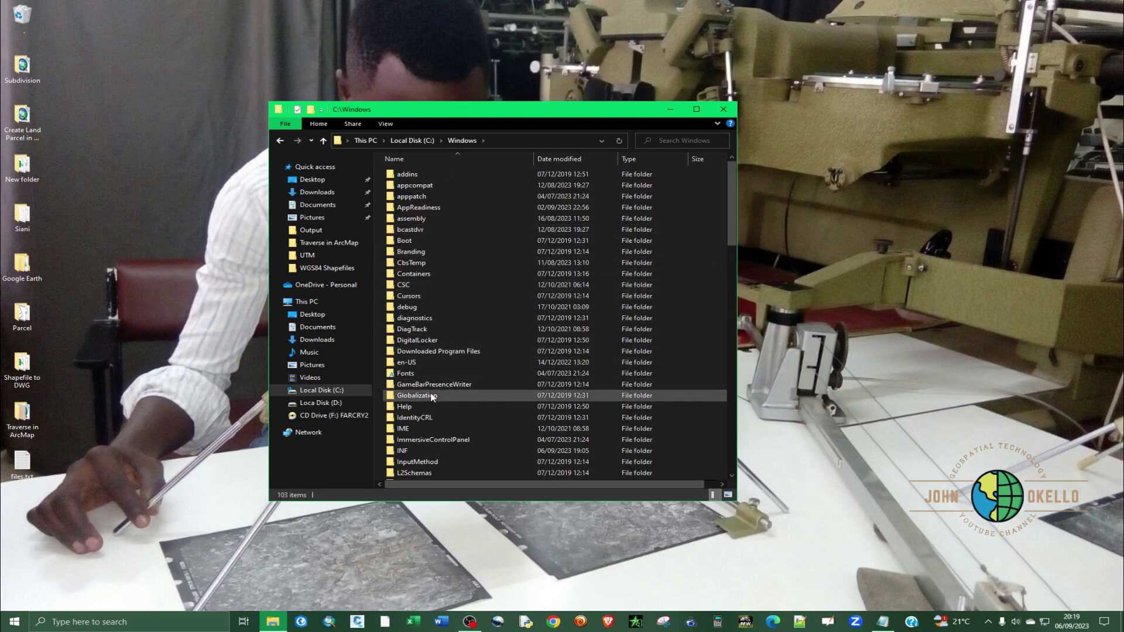
scroll(430, 393, down, 6)
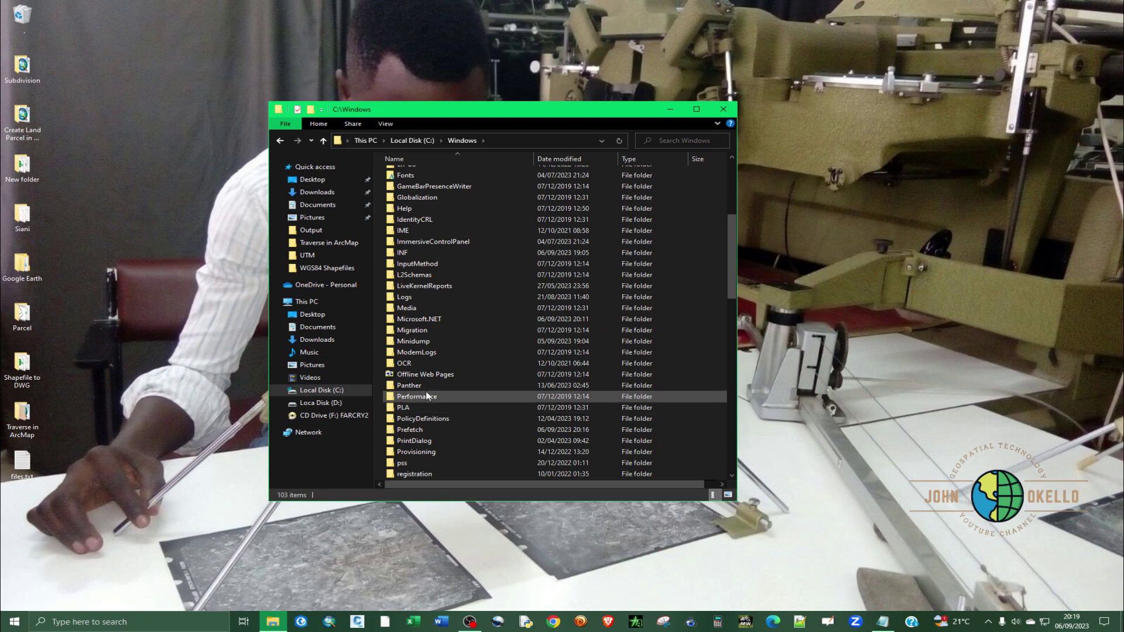
double_click(425, 430)
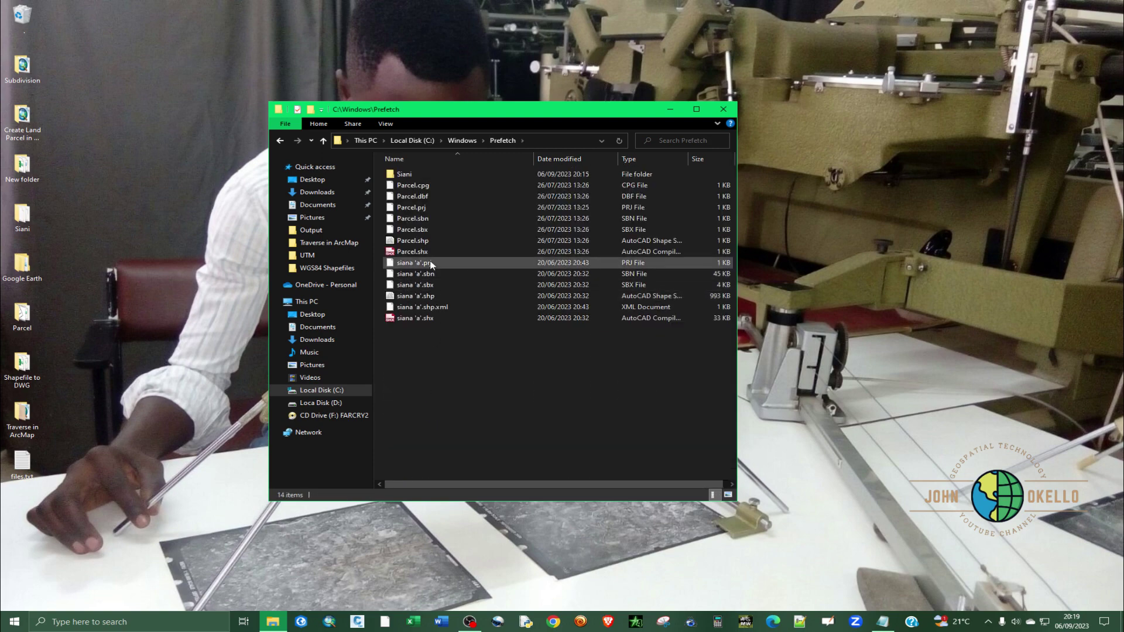
Permanently delete all items in the Prefetch folder and close its window
click(428, 180)
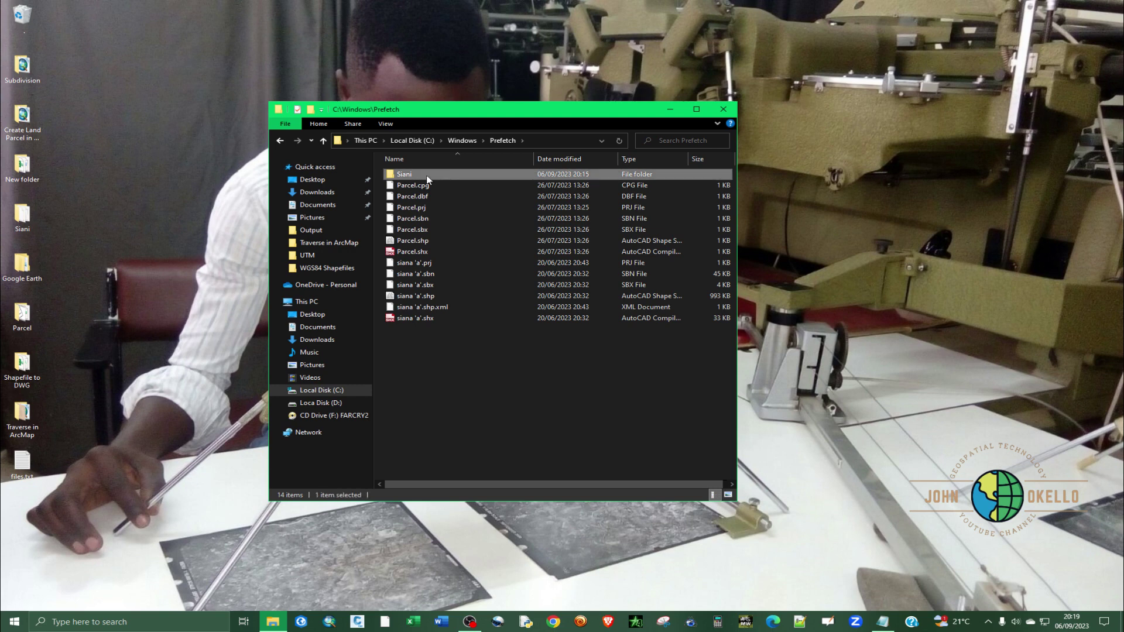
key(ctrl+a)
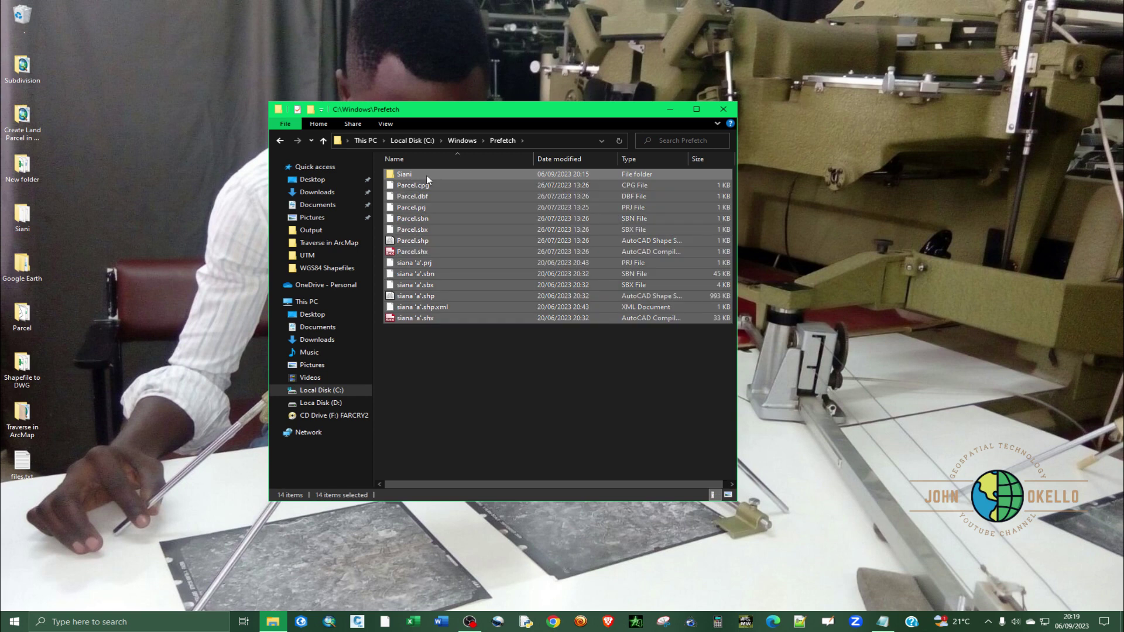
drag(564, 355, 419, 171)
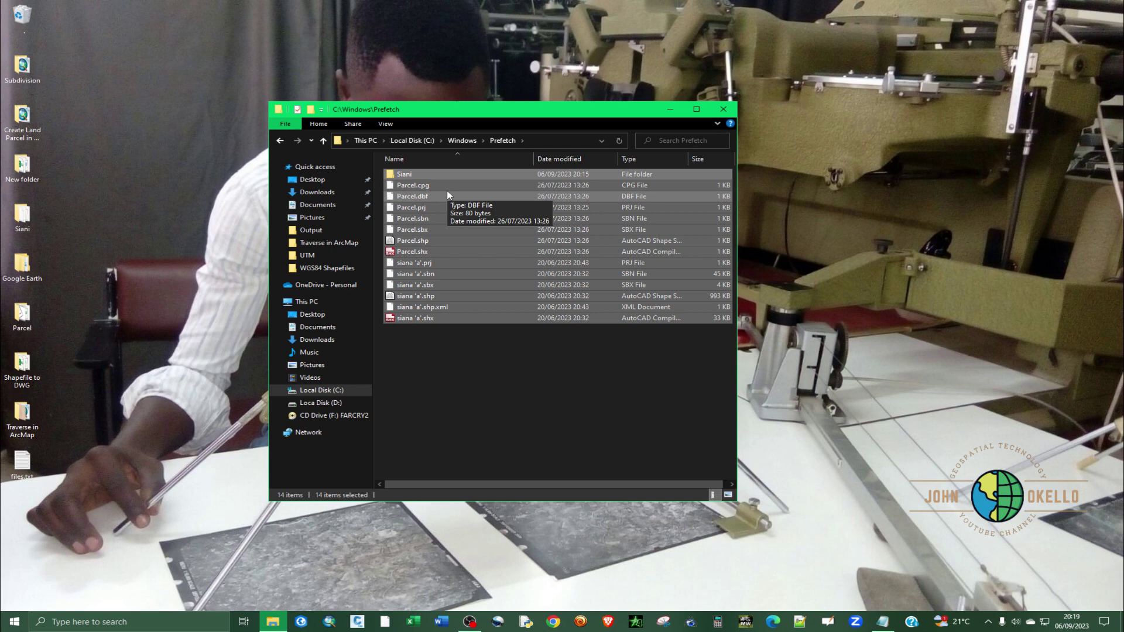
key(shift+Delete)
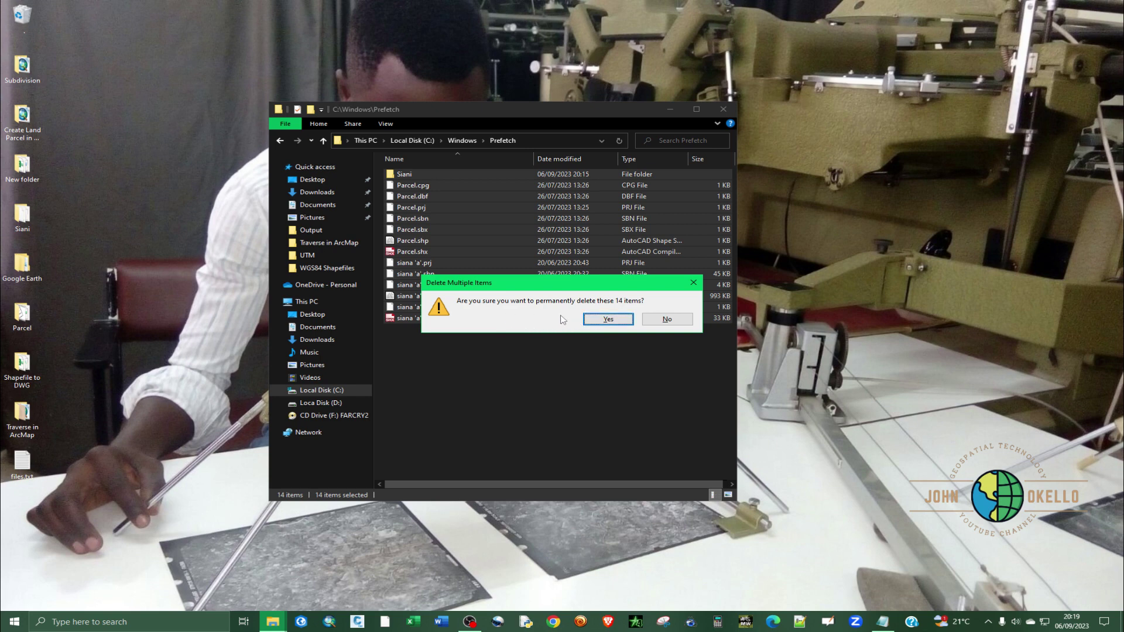
click(595, 321)
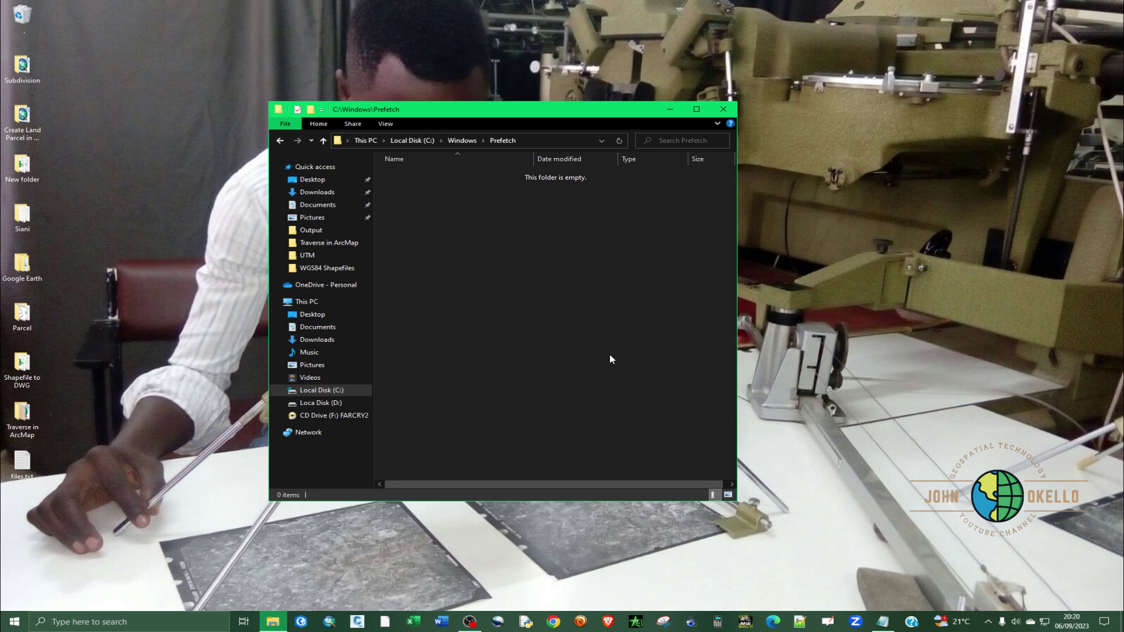
click(723, 109)
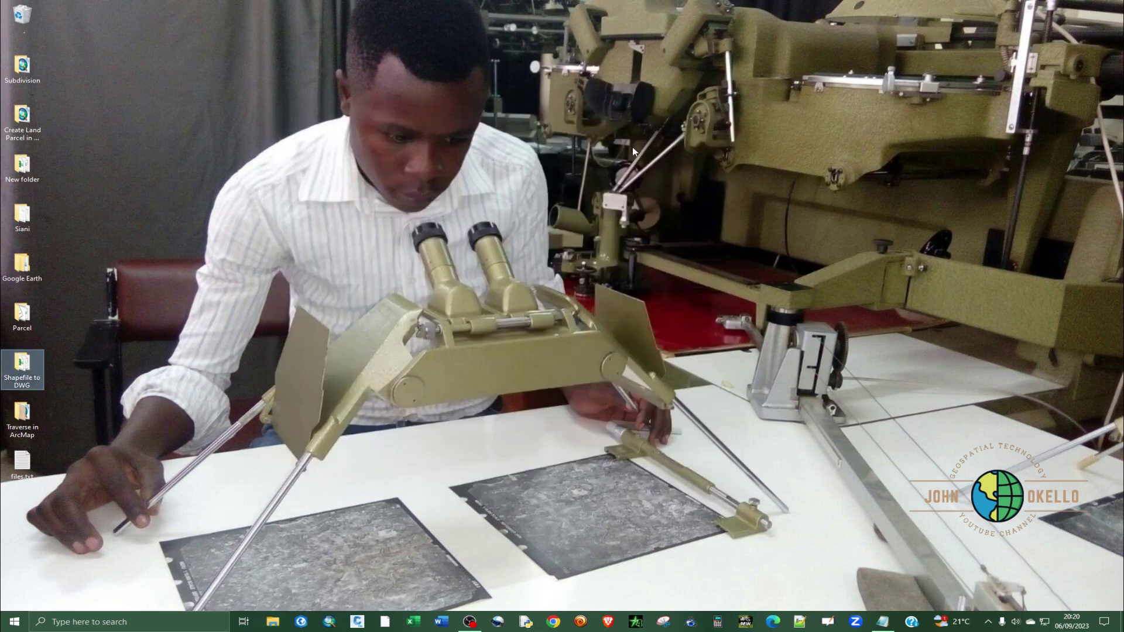
Check the second entry, Temp, in files.txt and put the note out of the way
click(880, 624)
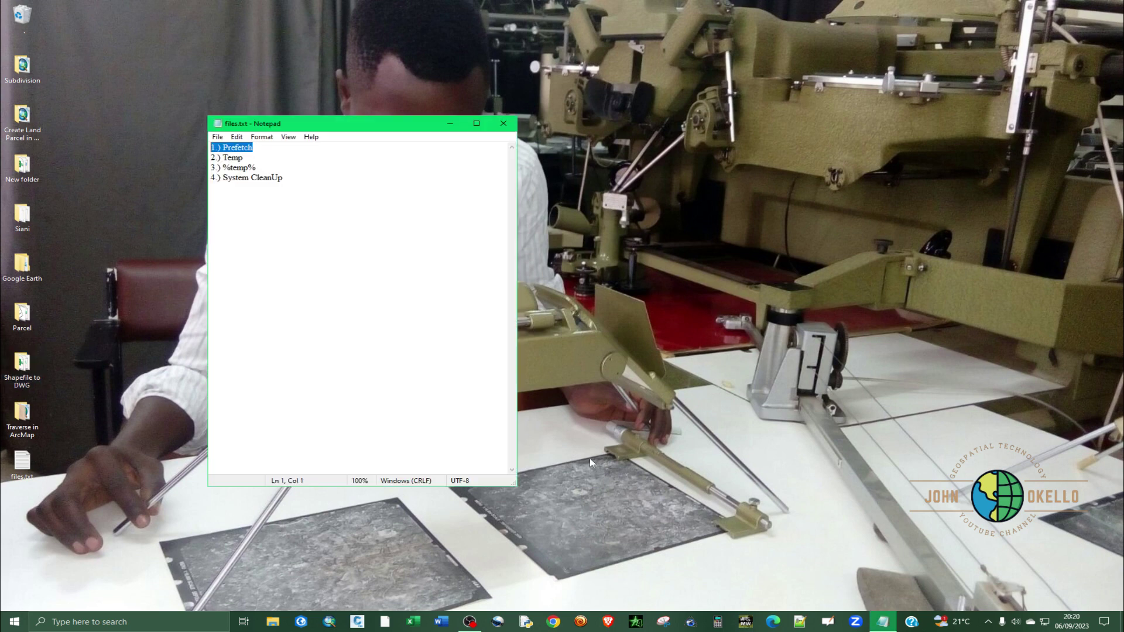
drag(245, 157, 196, 157)
click(495, 124)
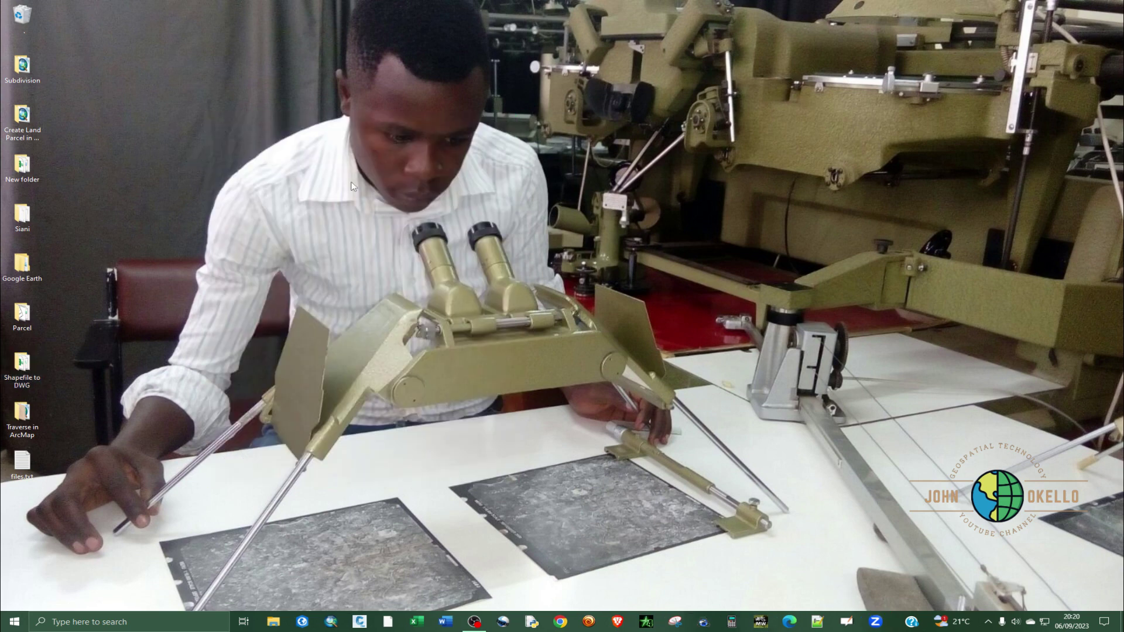
double_click(21, 462)
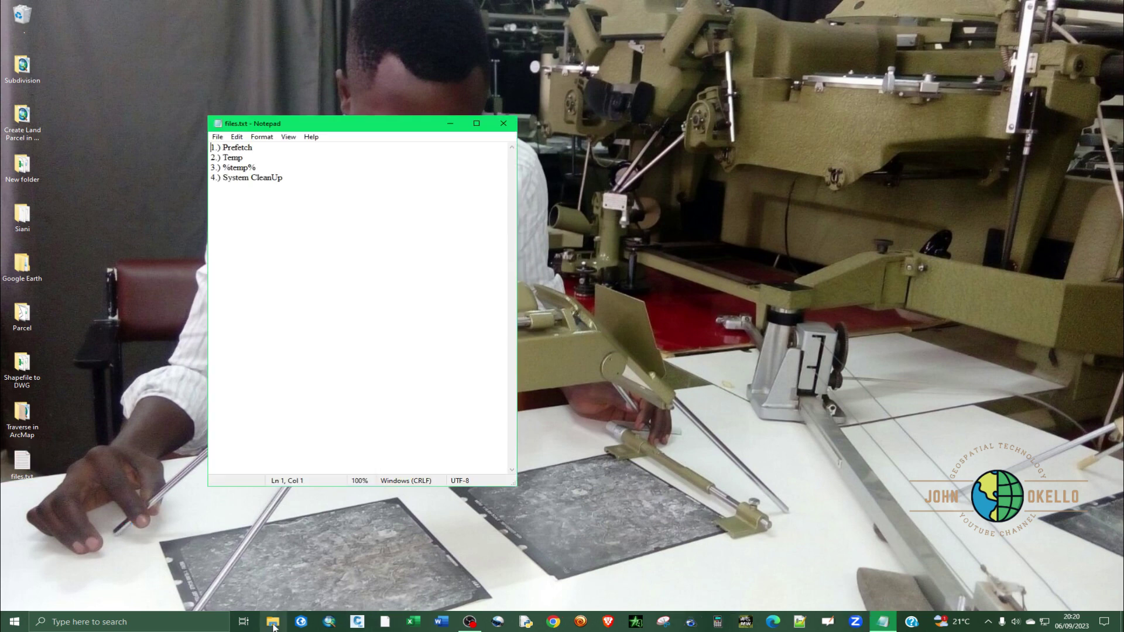
click(449, 123)
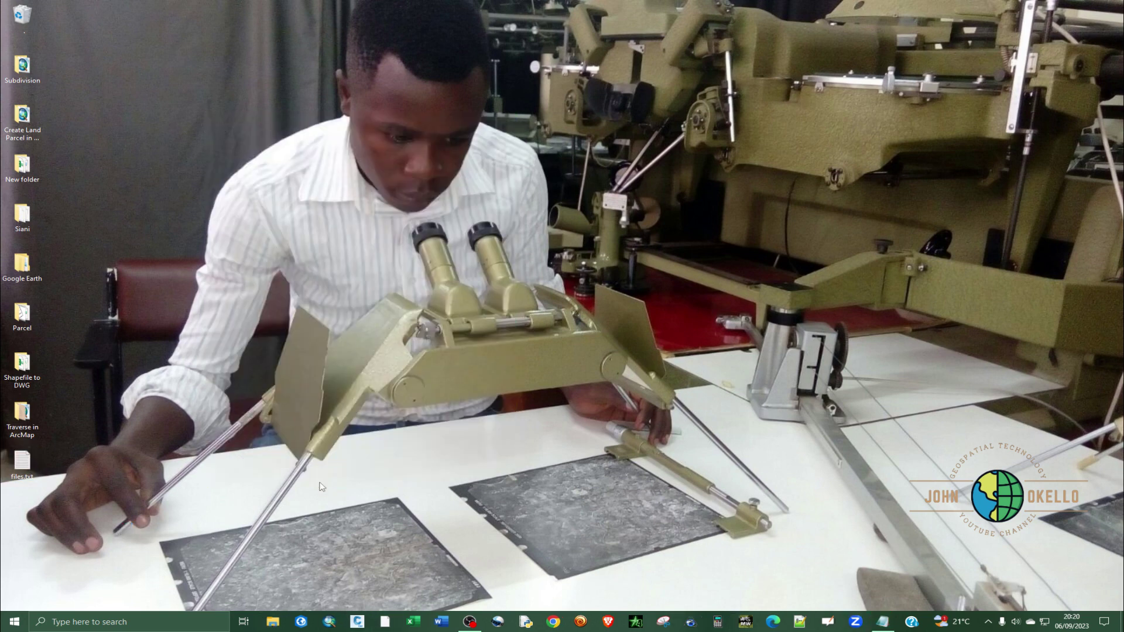
Browse from This PC through Local Disk (C:) and Windows to the Temp folder, view its contents and close the window
click(271, 621)
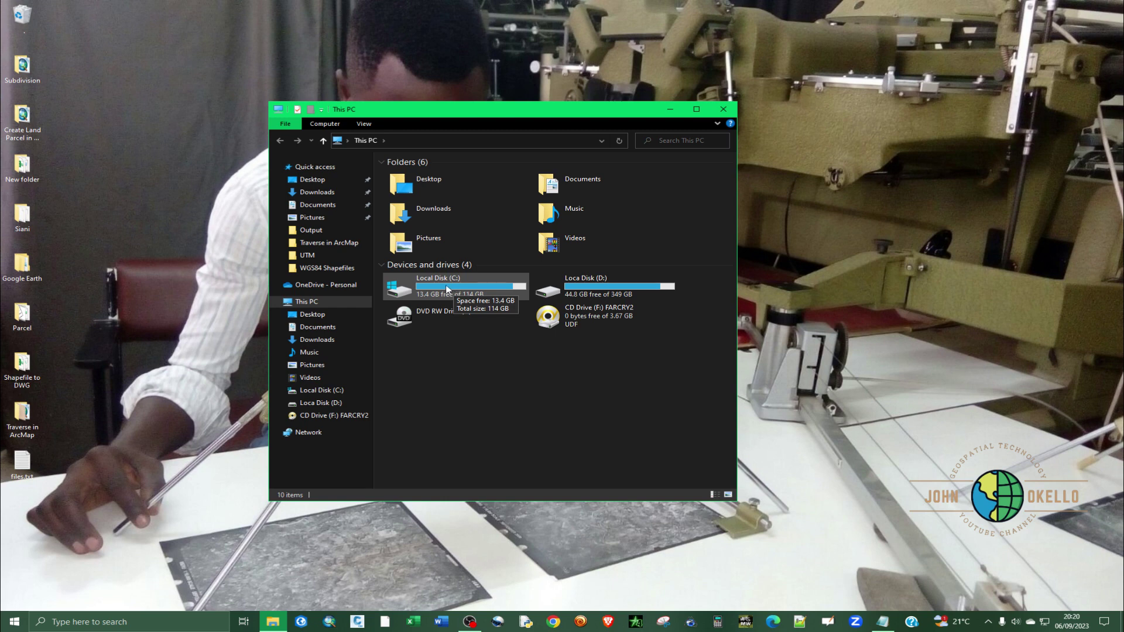
double_click(429, 289)
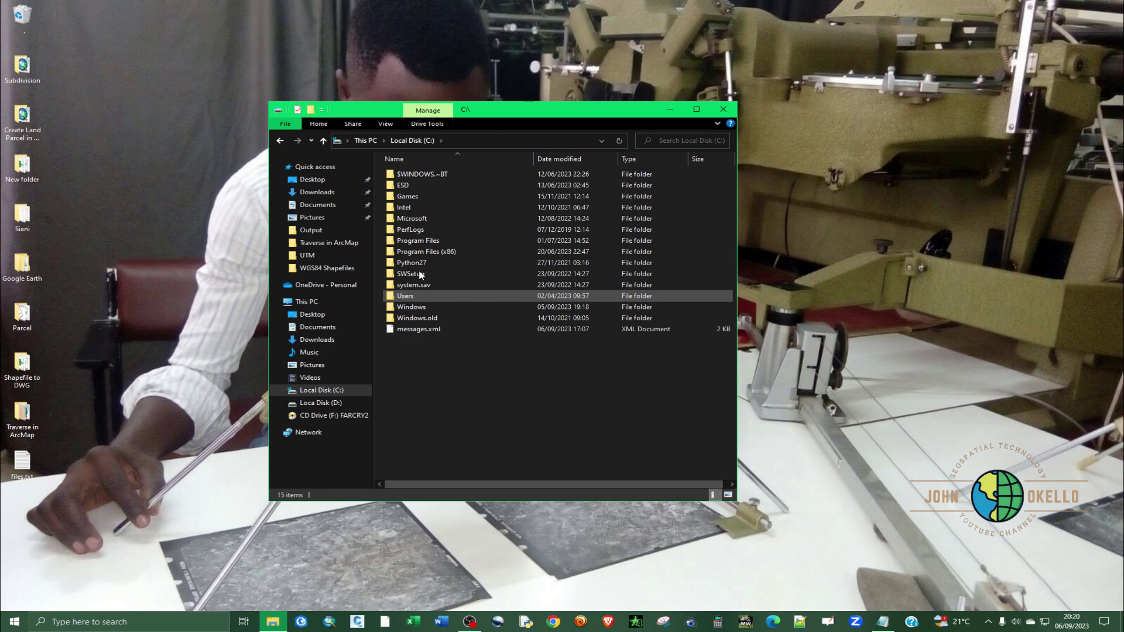
click(425, 310)
double_click(436, 304)
scroll(437, 303, down, 12)
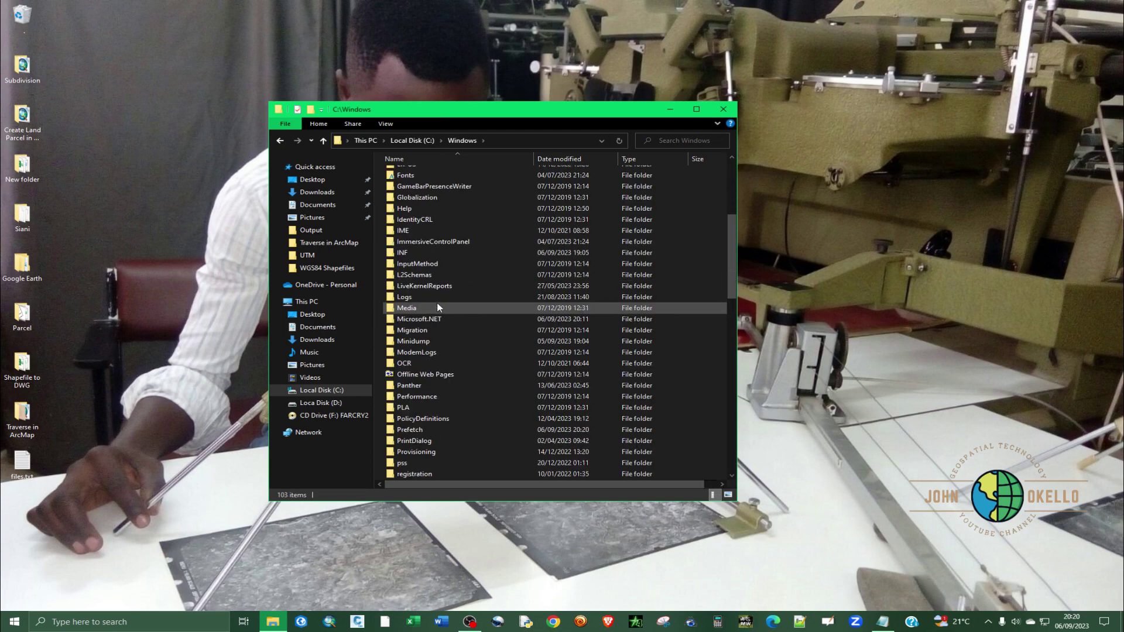
scroll(437, 303, down, 6)
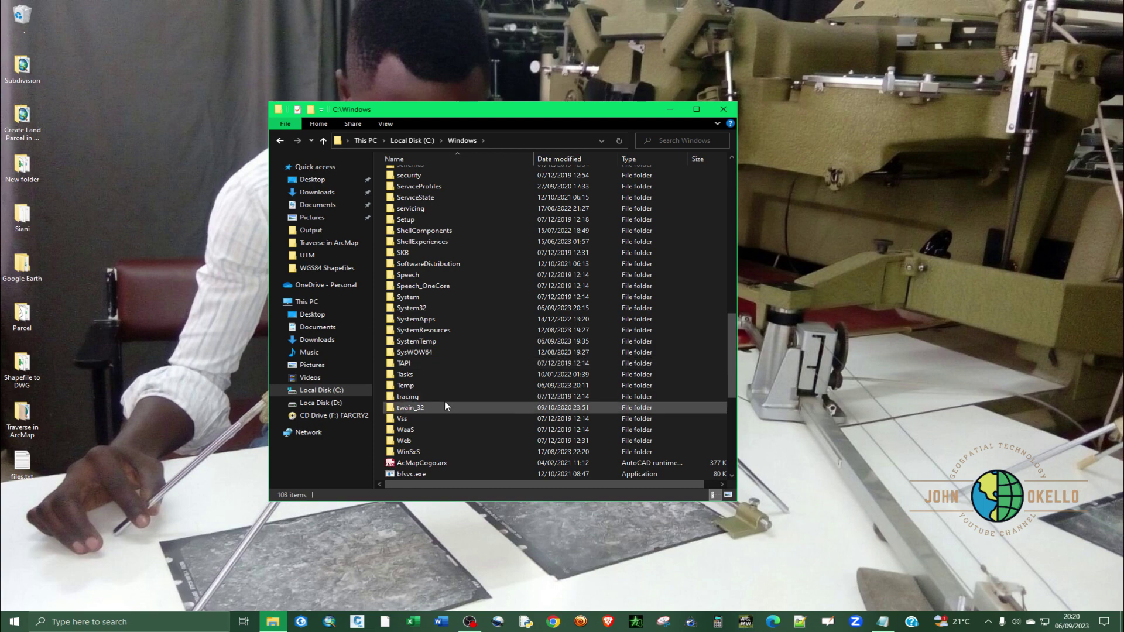
scroll(426, 284, up, 1)
scroll(436, 321, down, 3)
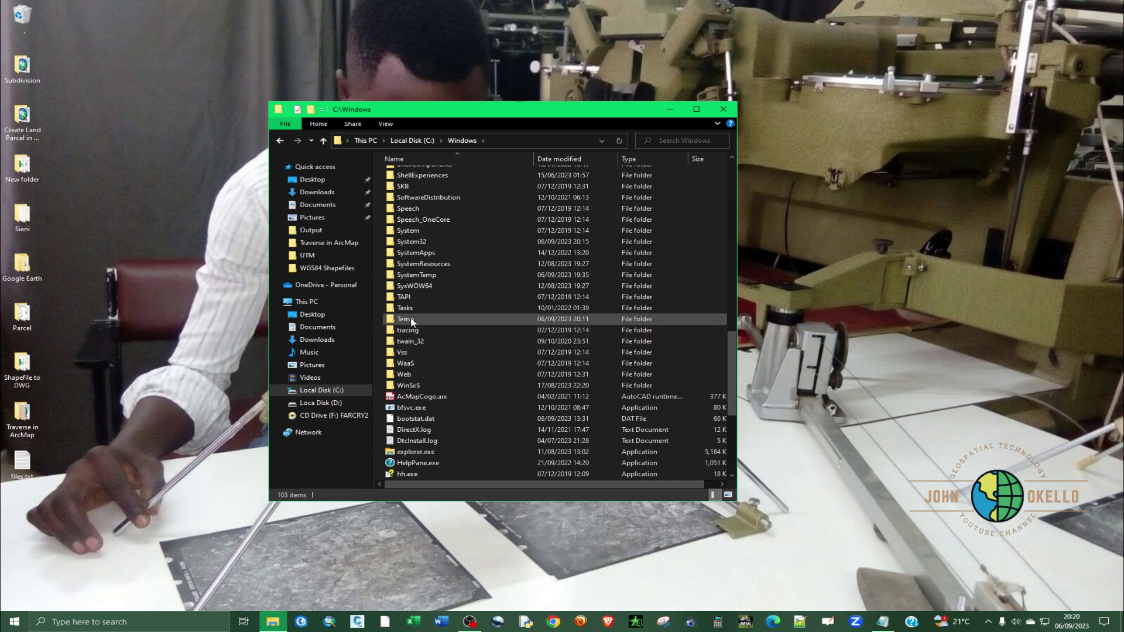
double_click(410, 321)
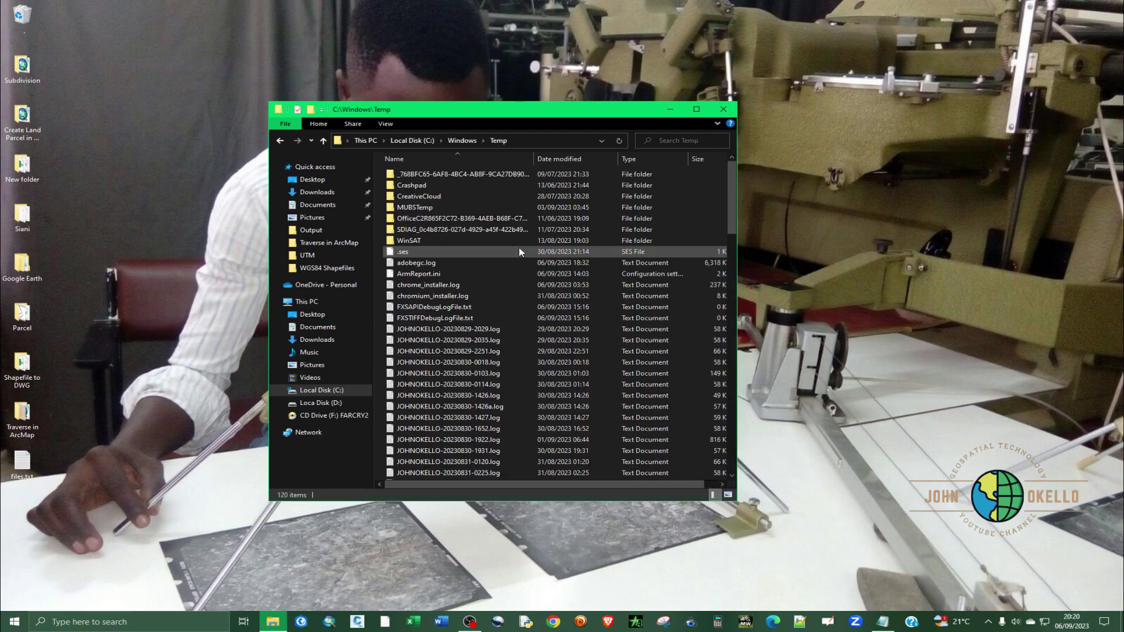
click(723, 109)
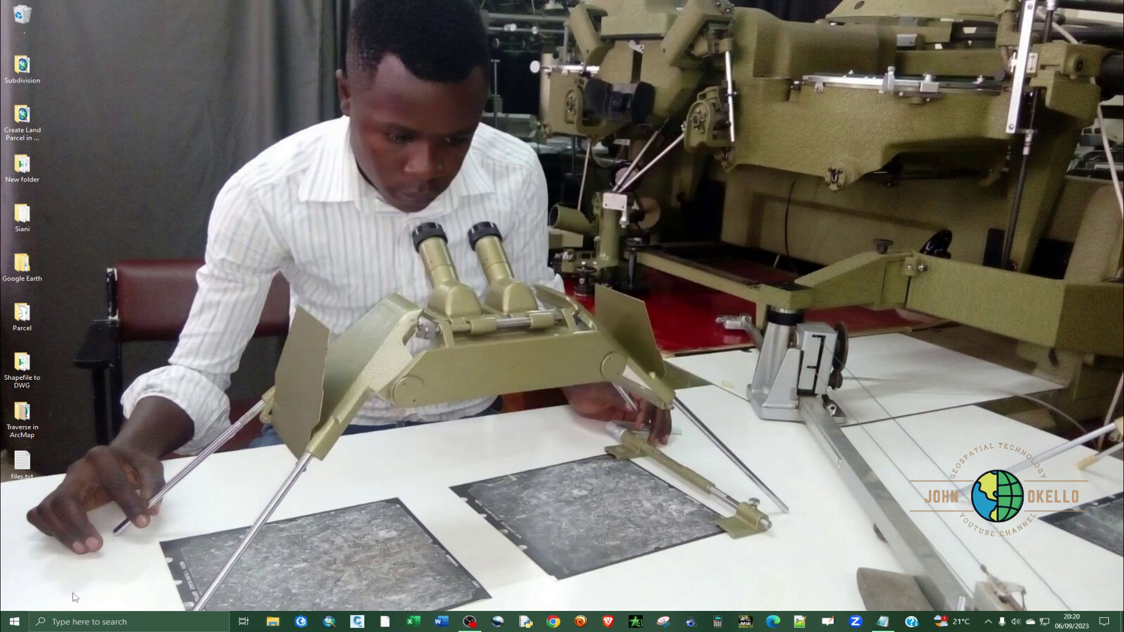
Open the Windows Temp folder with the Run command "Temp" and look through its full contents in a maximized window
right_click(15, 624)
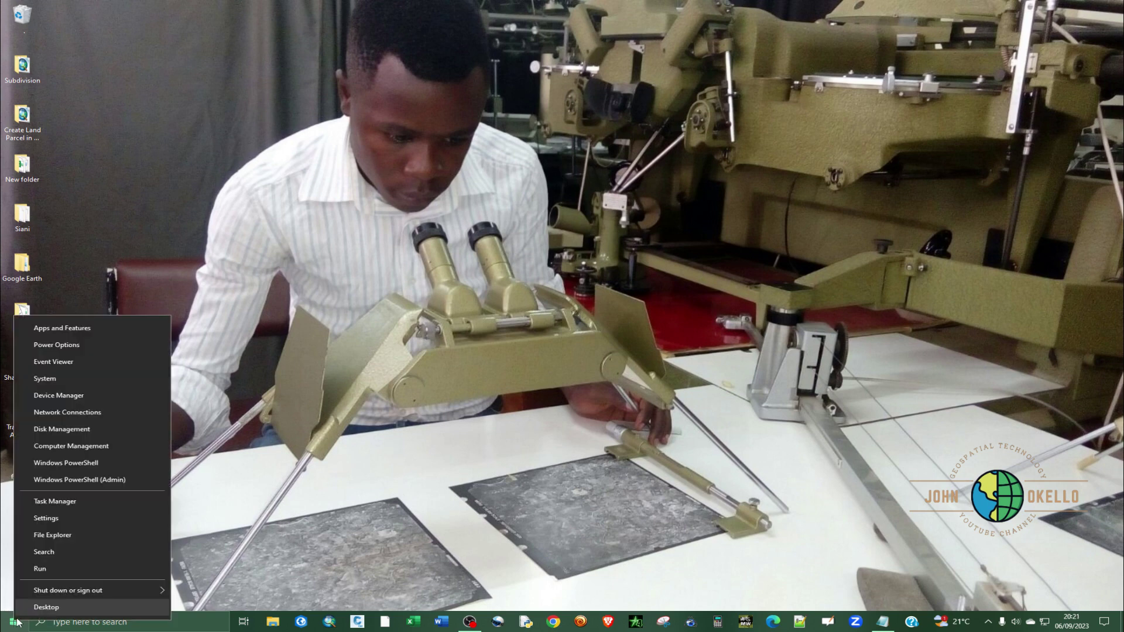
click(41, 569)
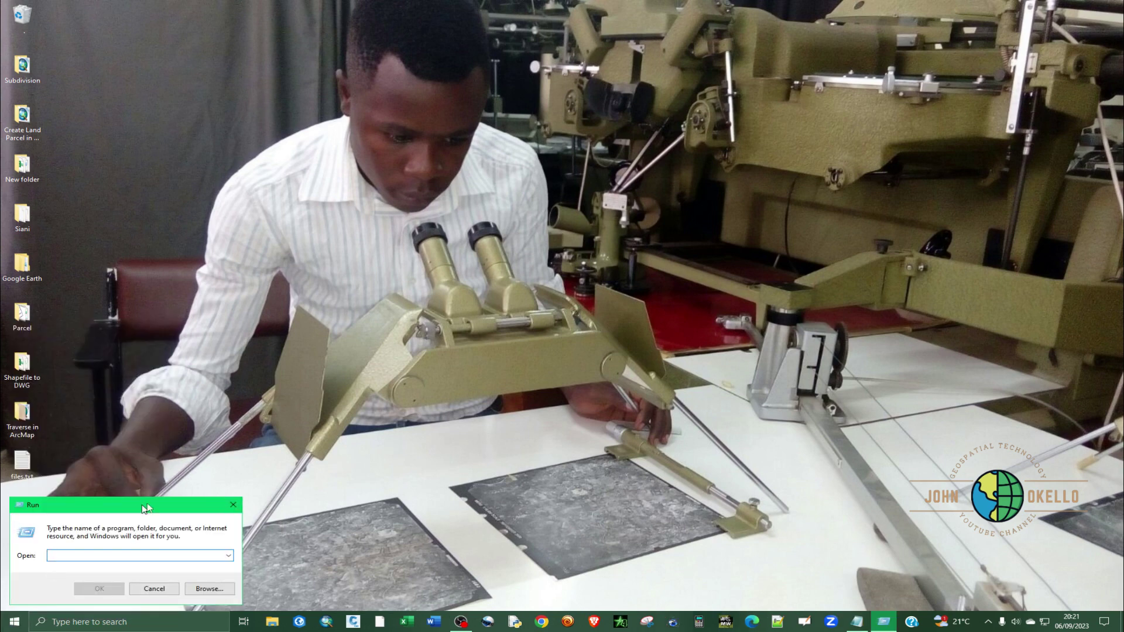
drag(612, 290, 613, 290)
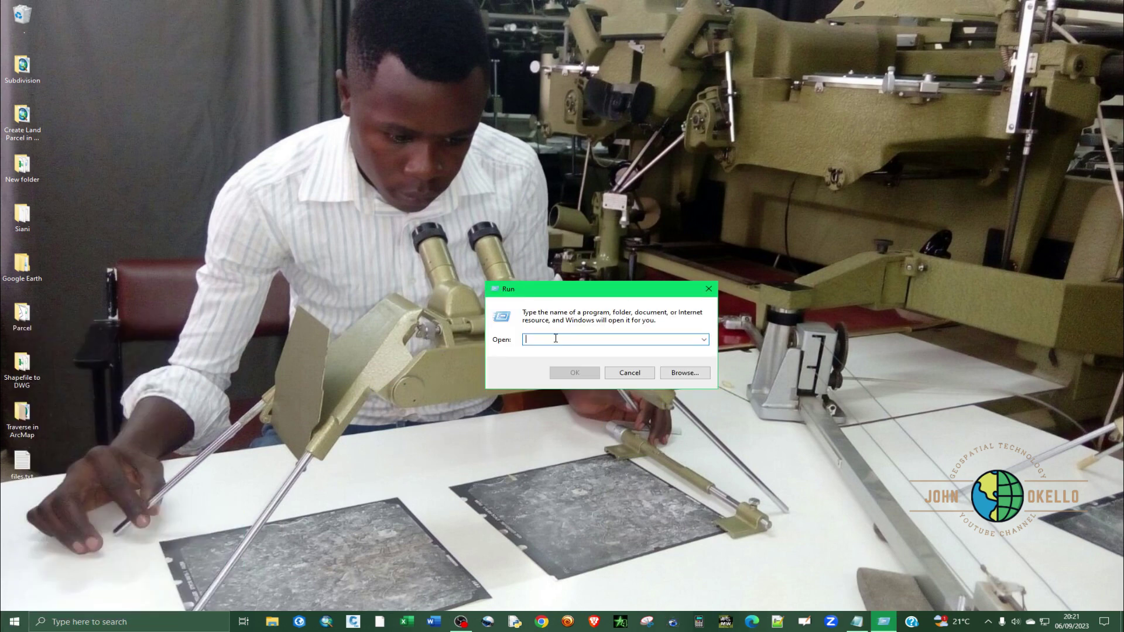
text(Temp)
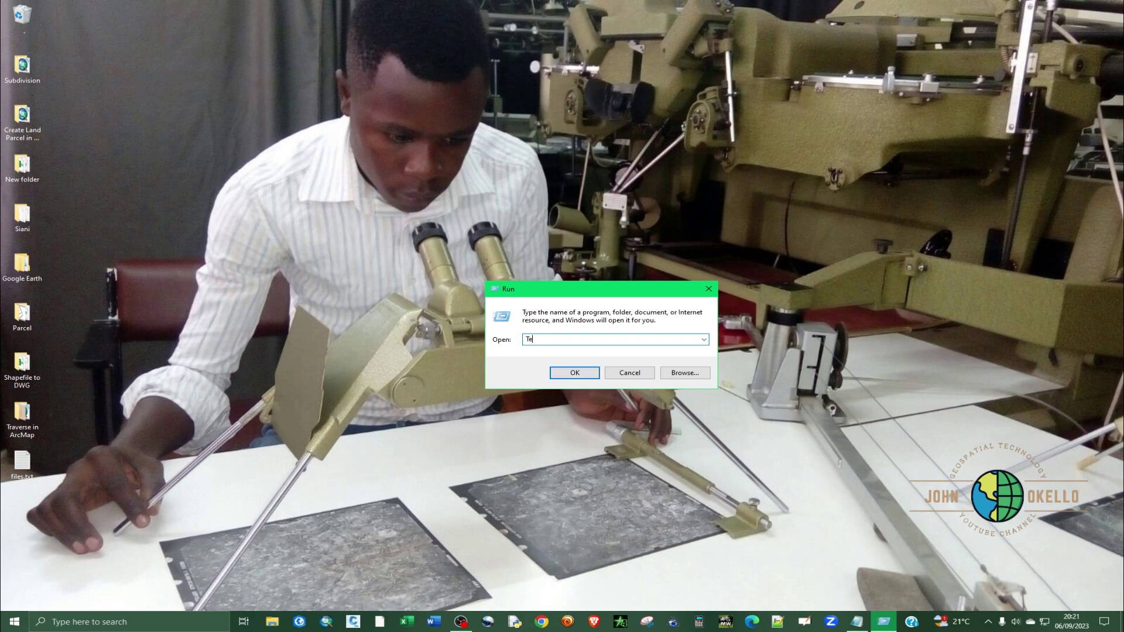
click(576, 373)
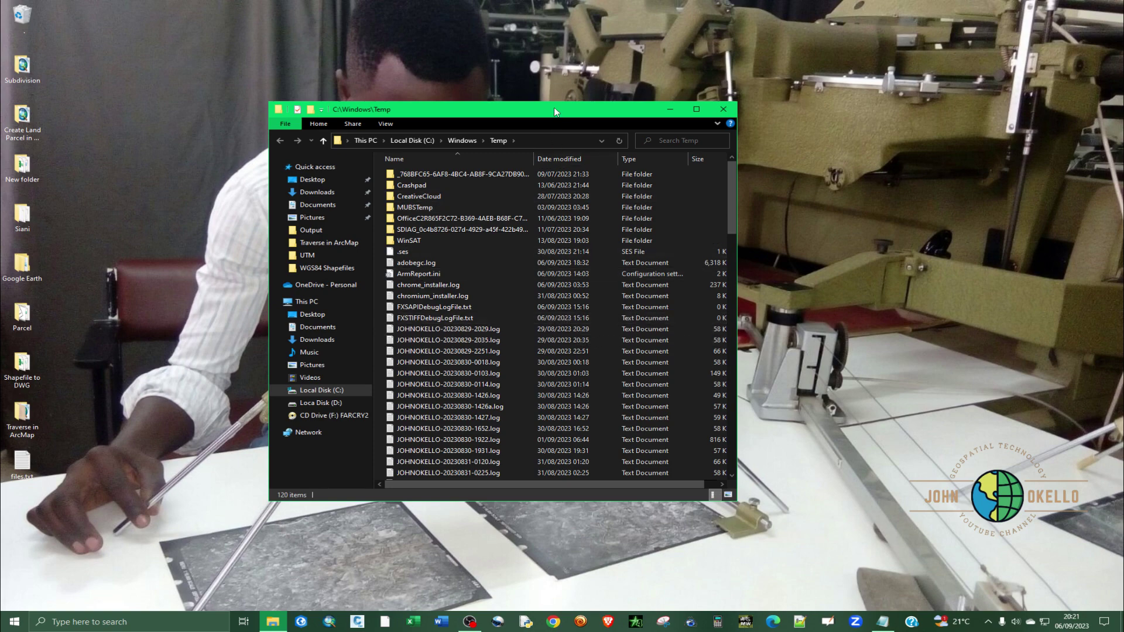
click(696, 109)
scroll(358, 322, down, 7)
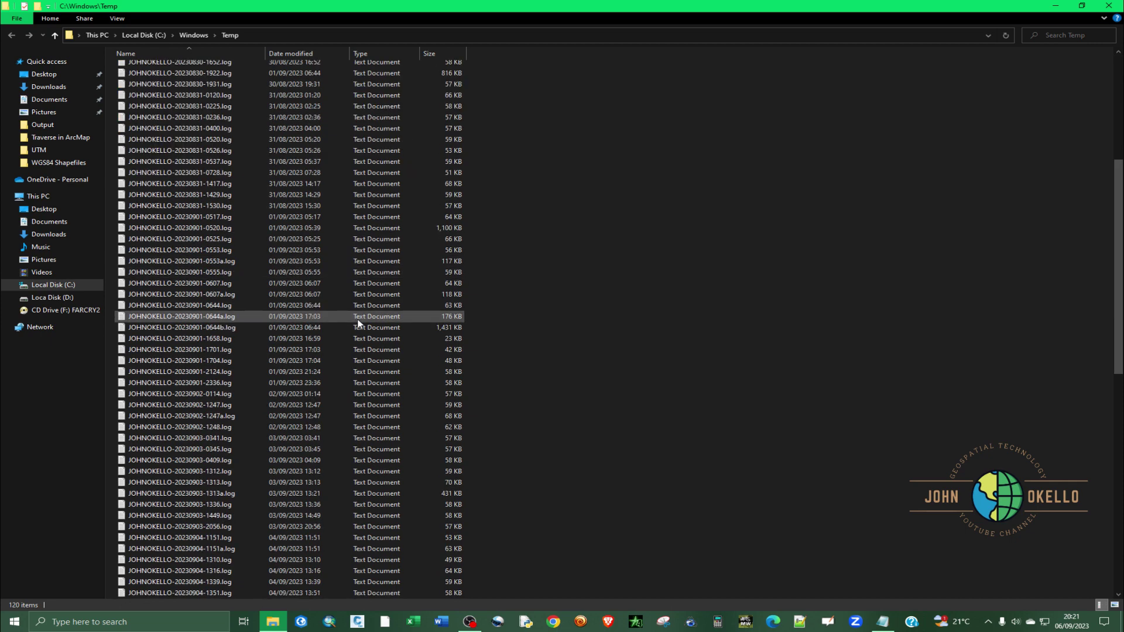
scroll(358, 322, down, 16)
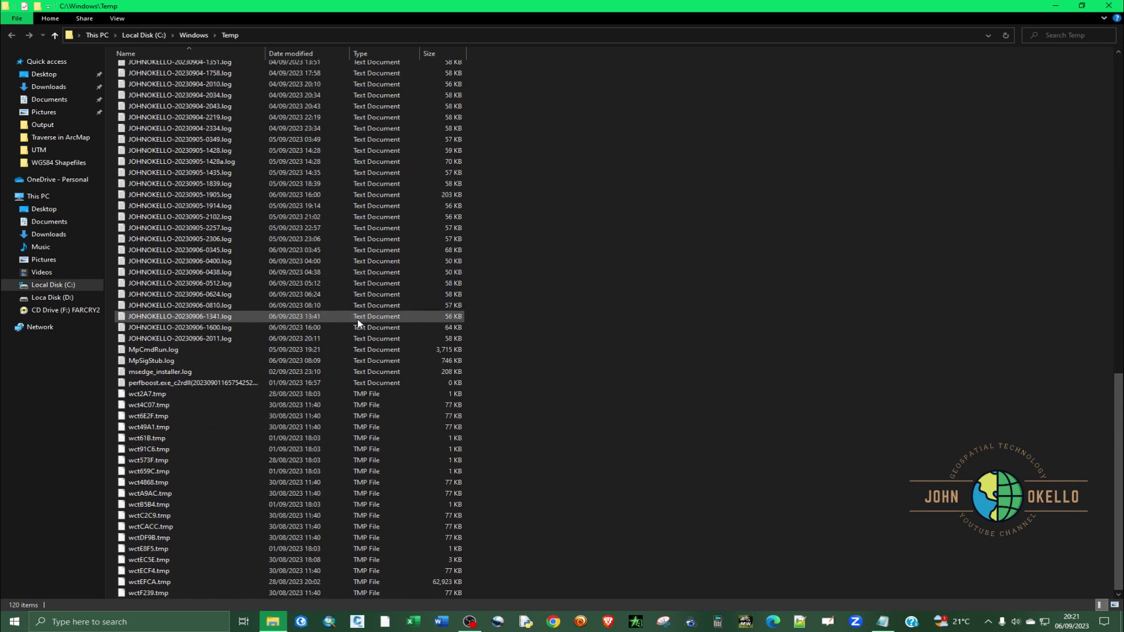
scroll(358, 321, up, 20)
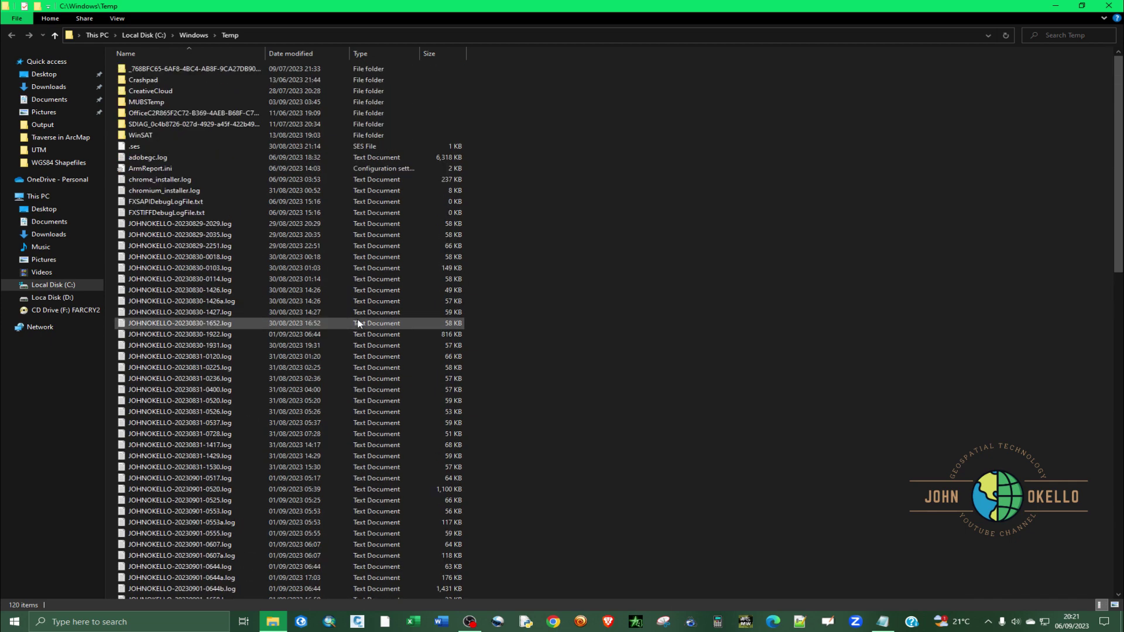
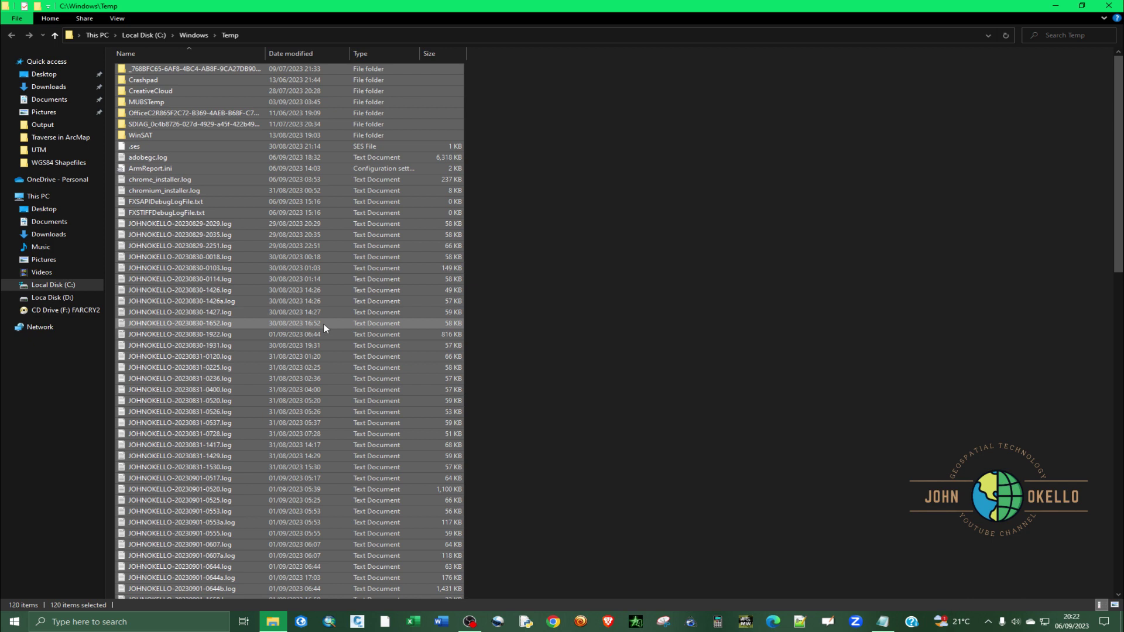
Permanently delete all items in the Temp folder, granting administrator permission and skipping files in use, and close its window
key(shift+Delete)
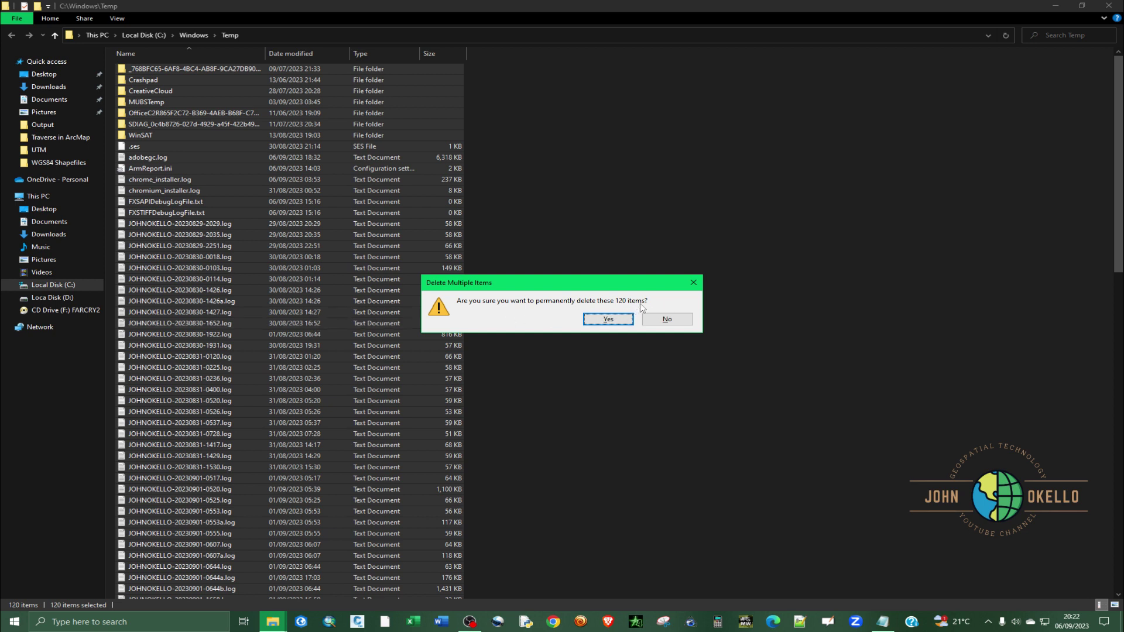
click(612, 319)
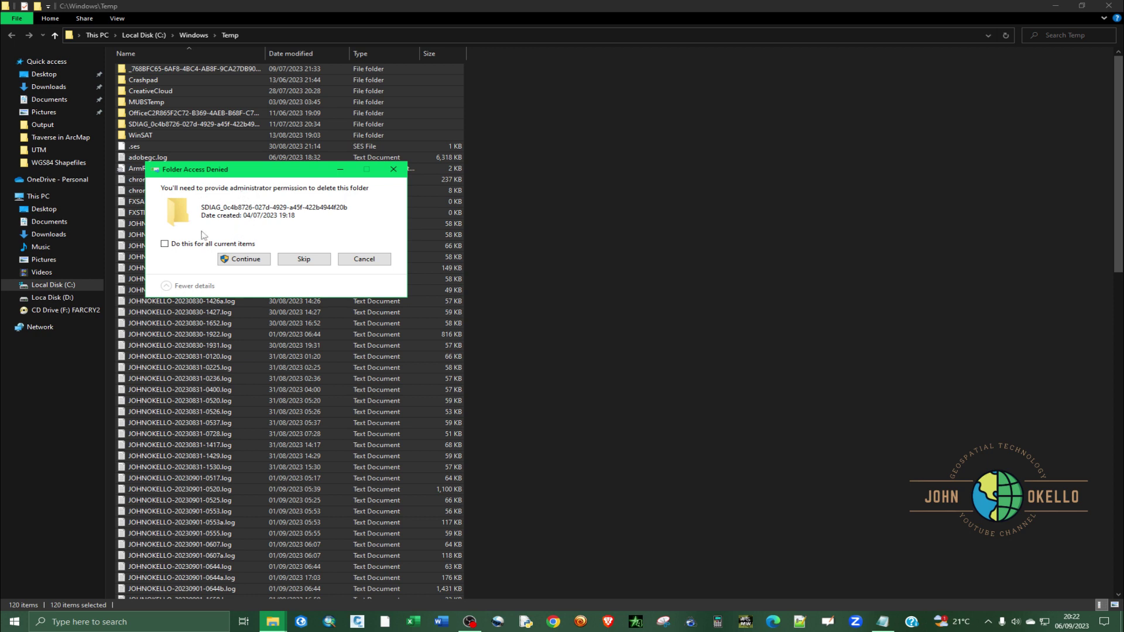
click(246, 261)
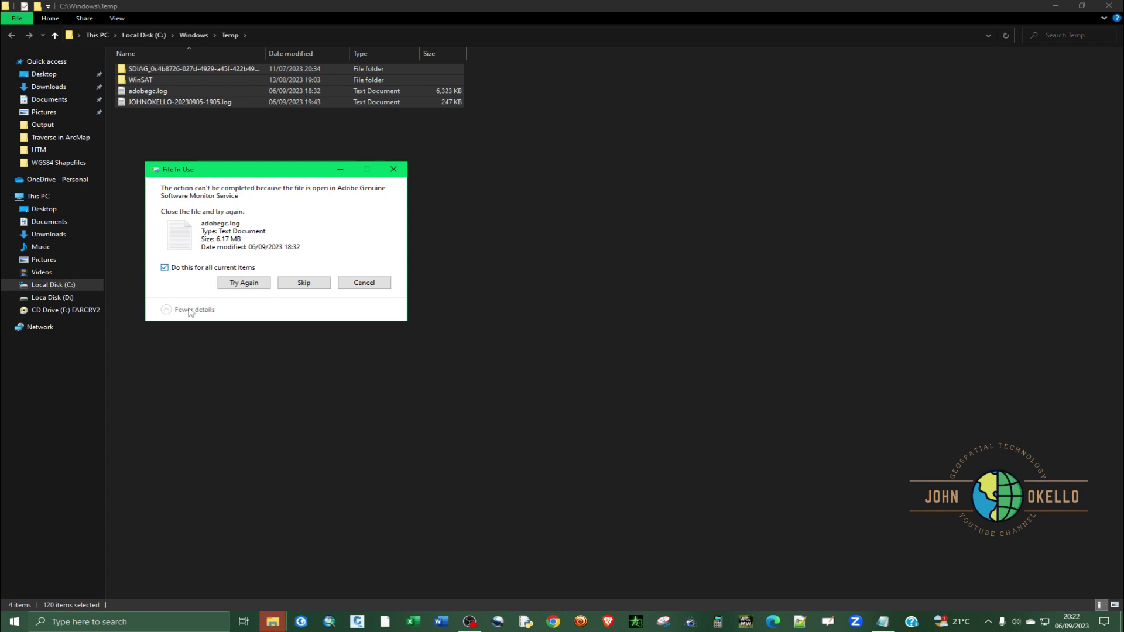
click(239, 283)
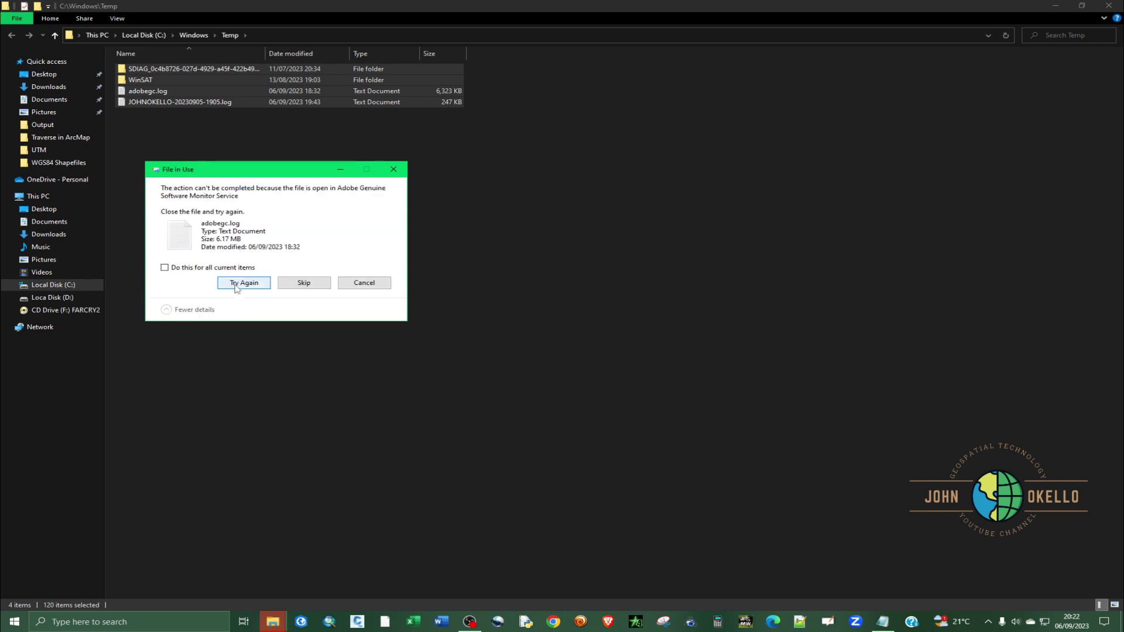
click(225, 283)
click(308, 285)
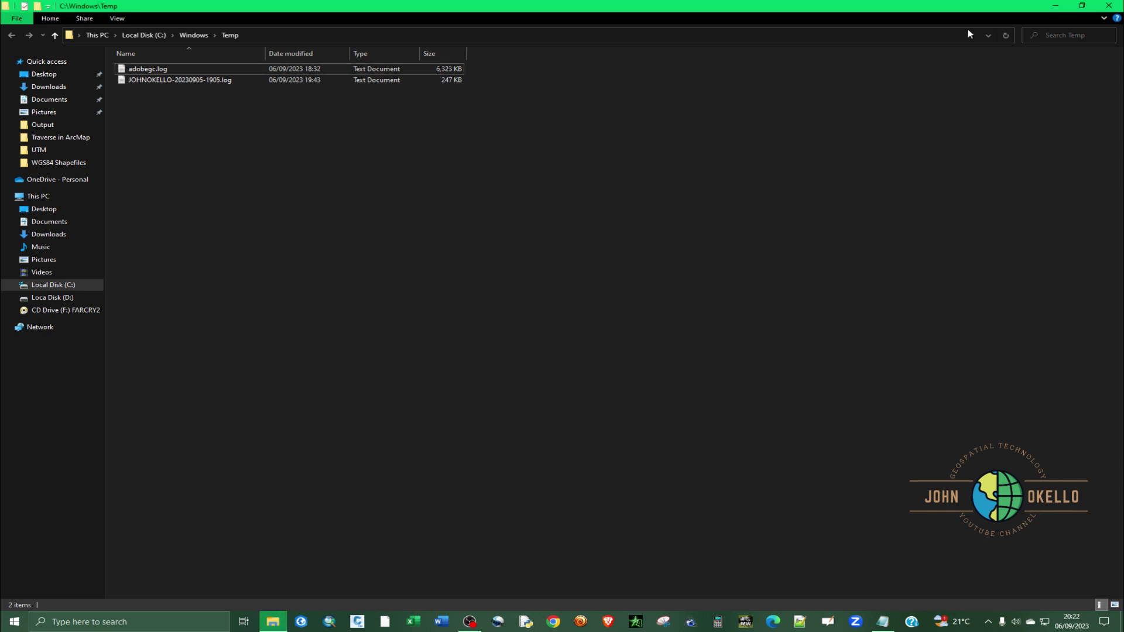
click(1108, 6)
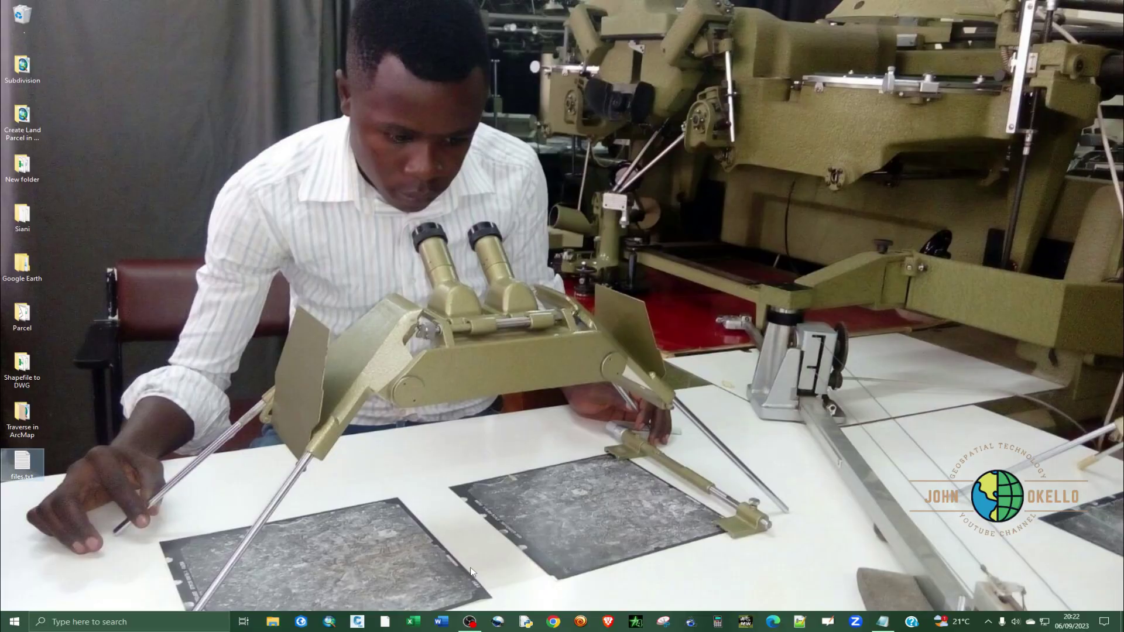
Check the third entry, %temp%, in files.txt and put the note out of the way
click(884, 623)
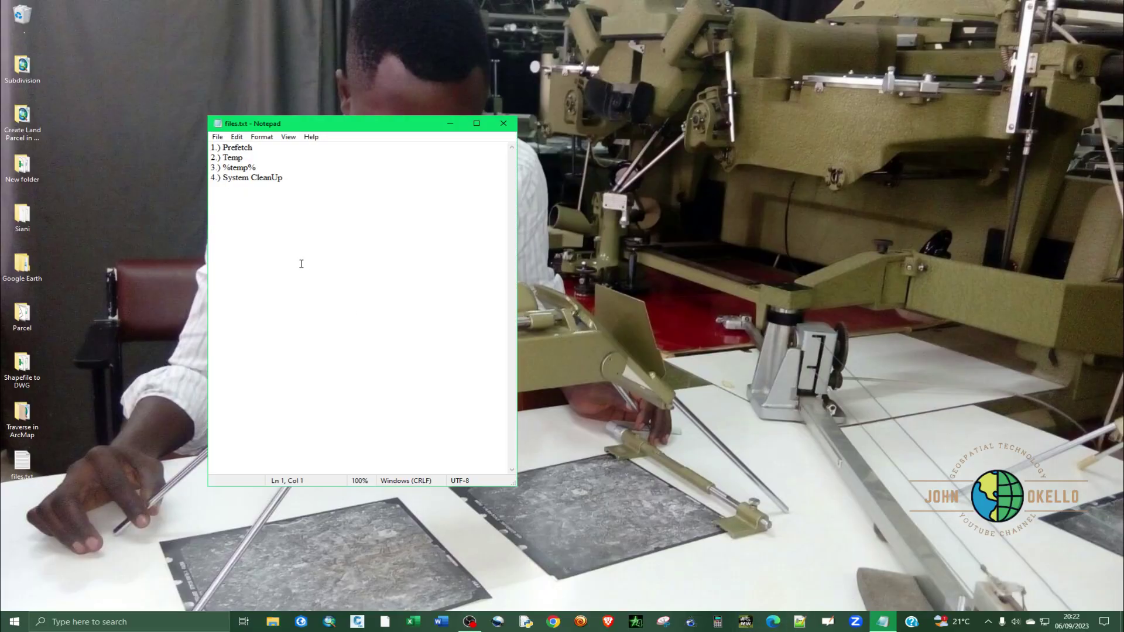
drag(262, 169, 195, 172)
click(441, 125)
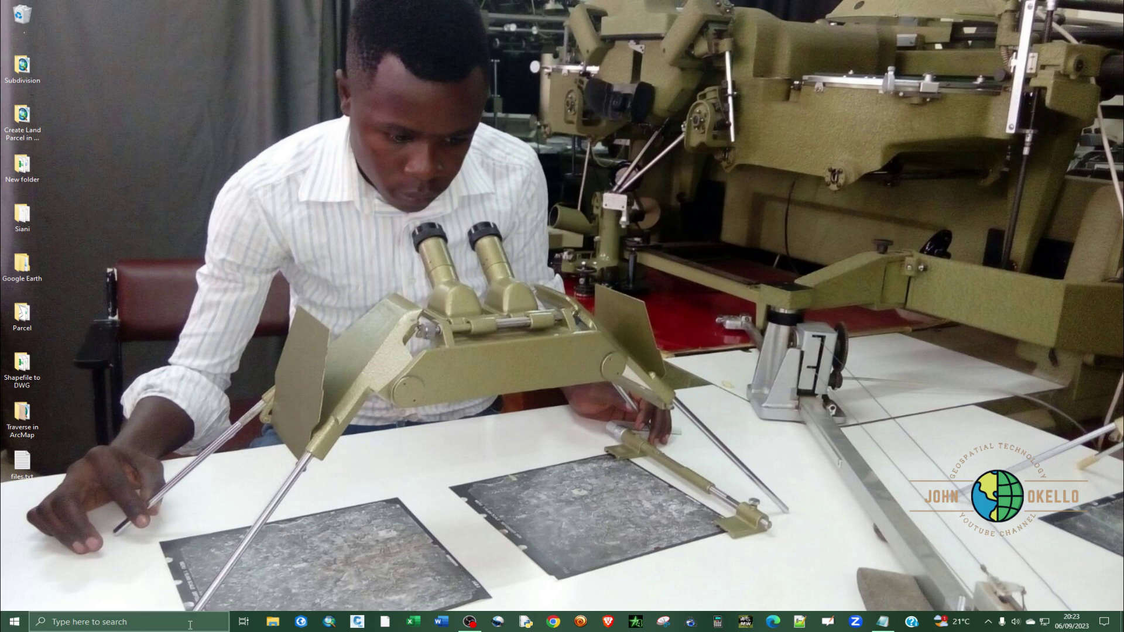
Browse through Local Disk (C:) and Users to the current user's profile folder
click(271, 622)
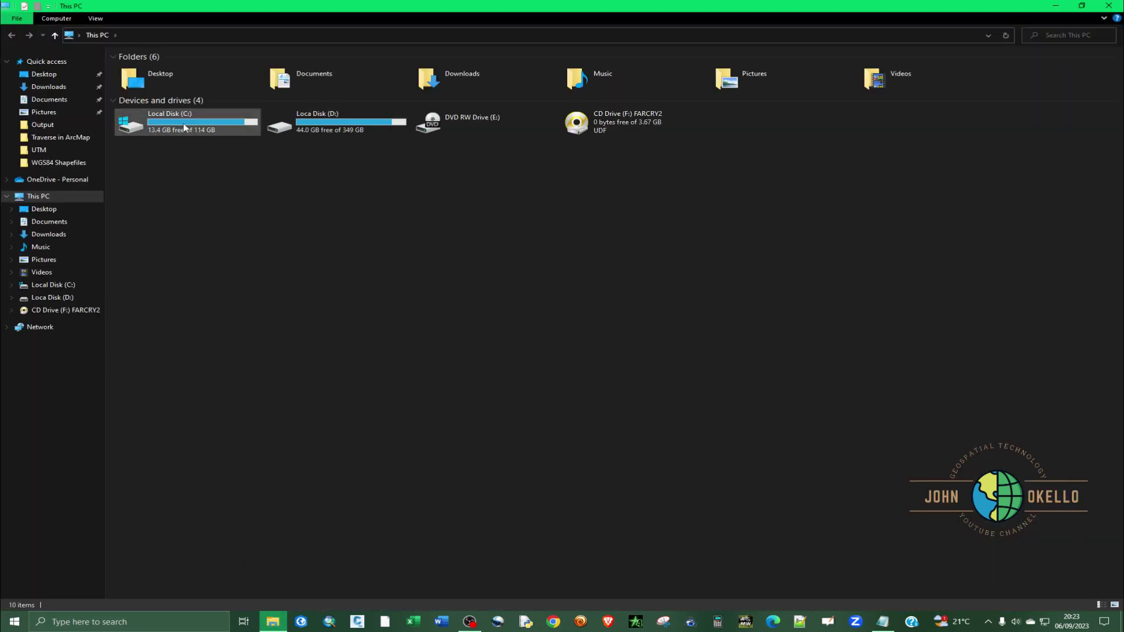
double_click(184, 127)
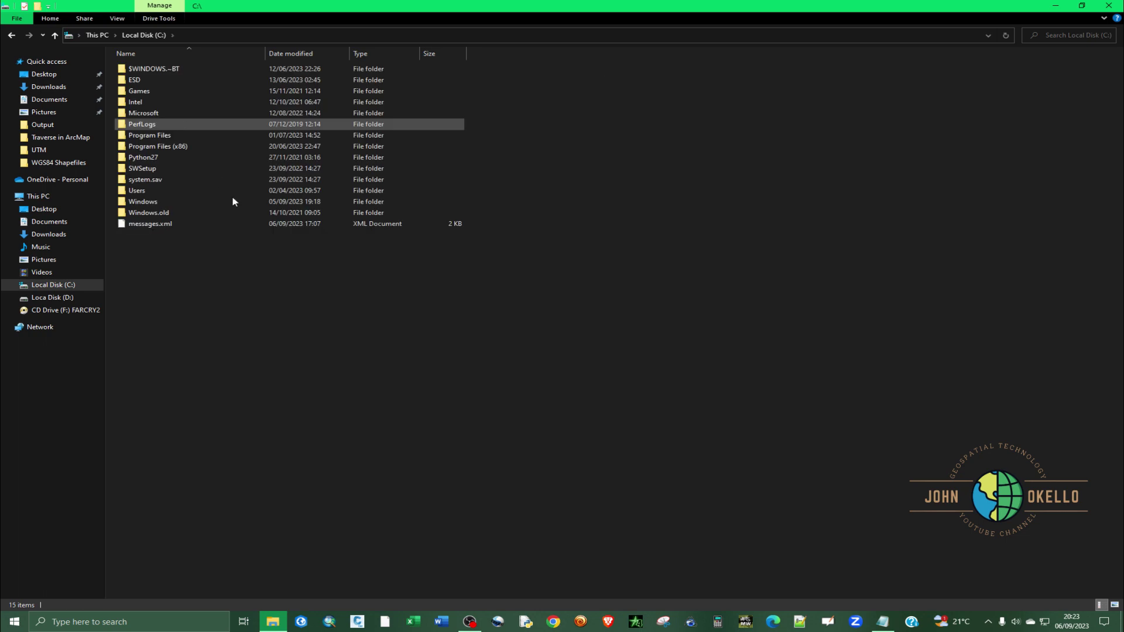
double_click(163, 192)
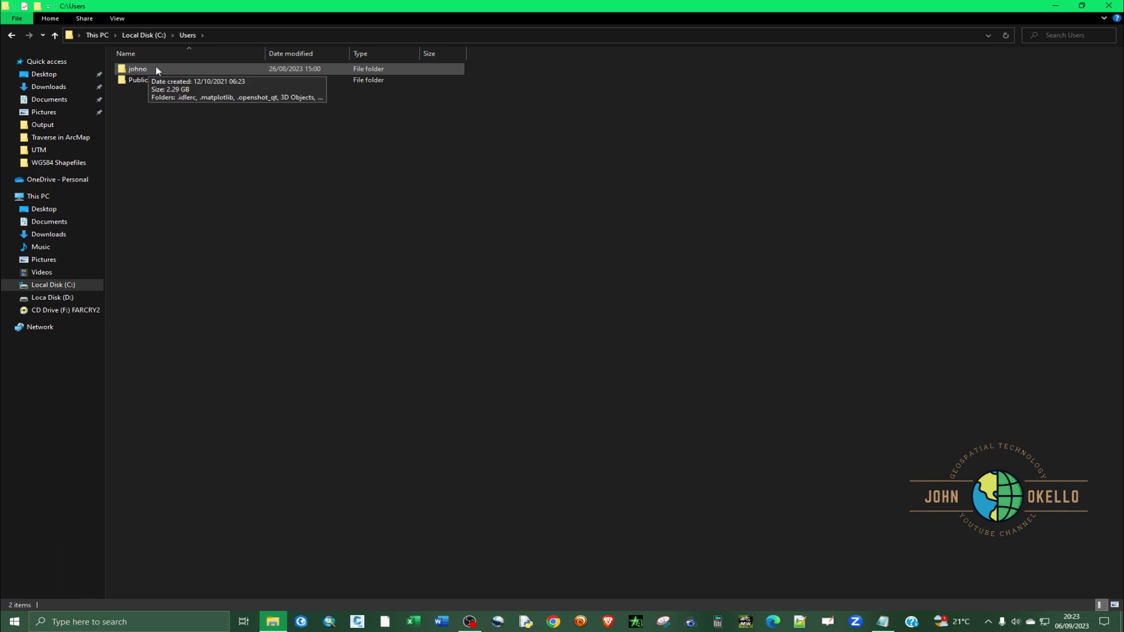
double_click(147, 70)
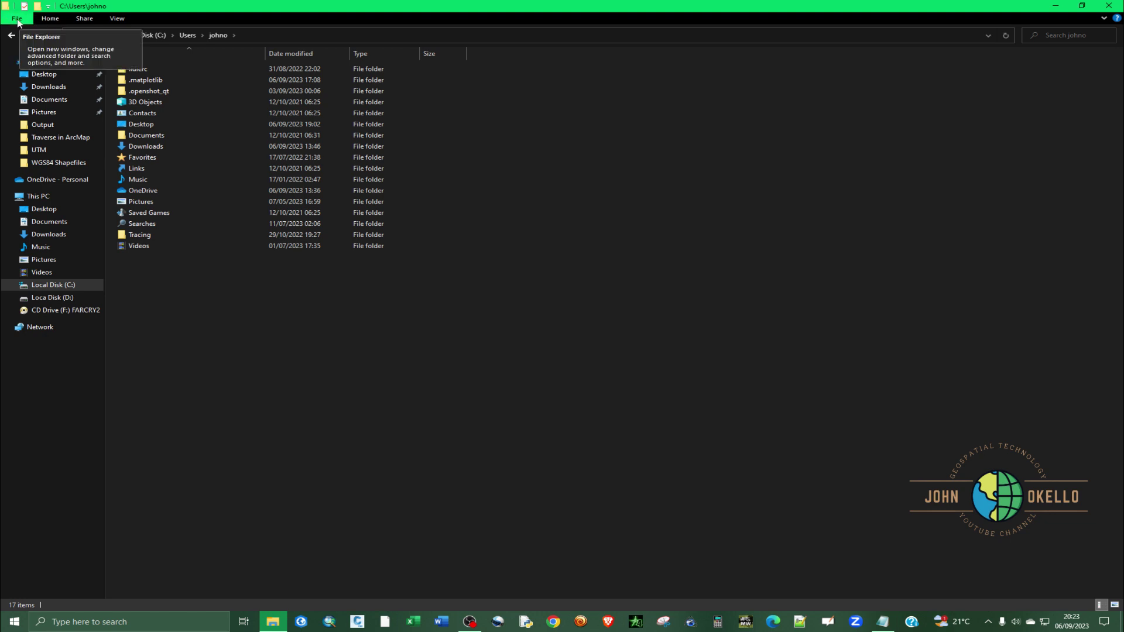
Turn on the display of hidden items in the user's profile folder
click(50, 19)
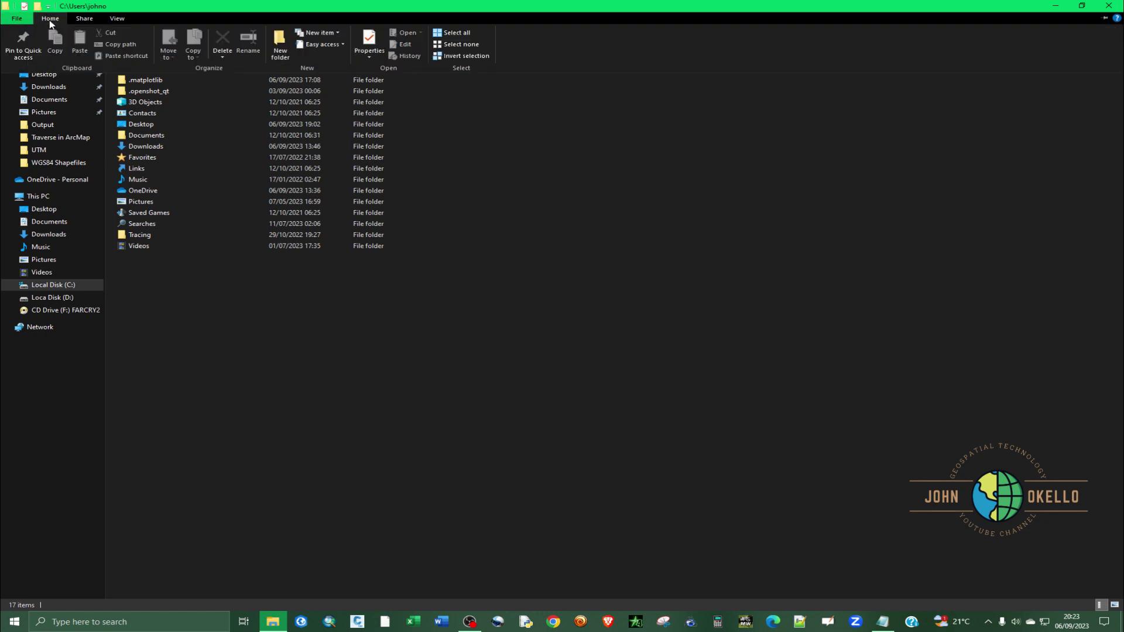
click(86, 19)
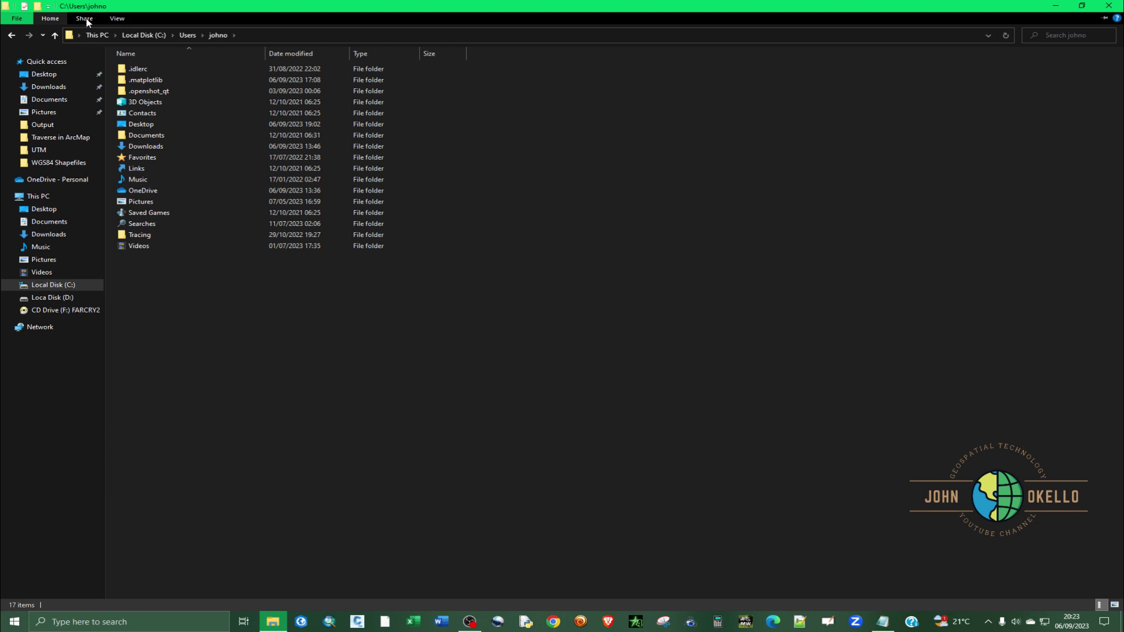
click(117, 19)
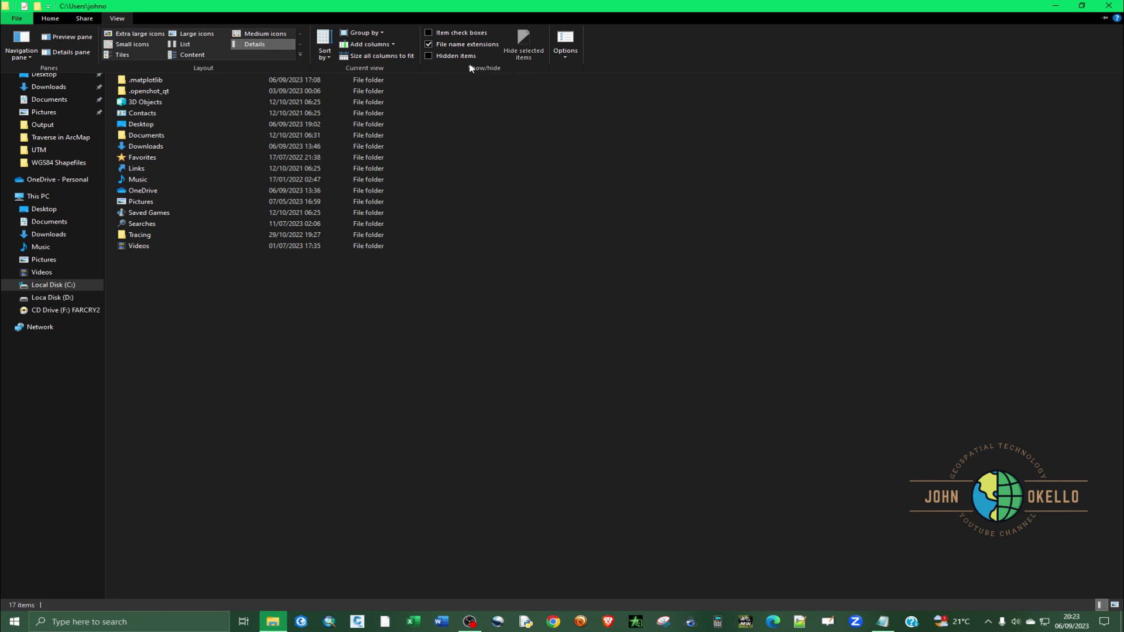
click(430, 57)
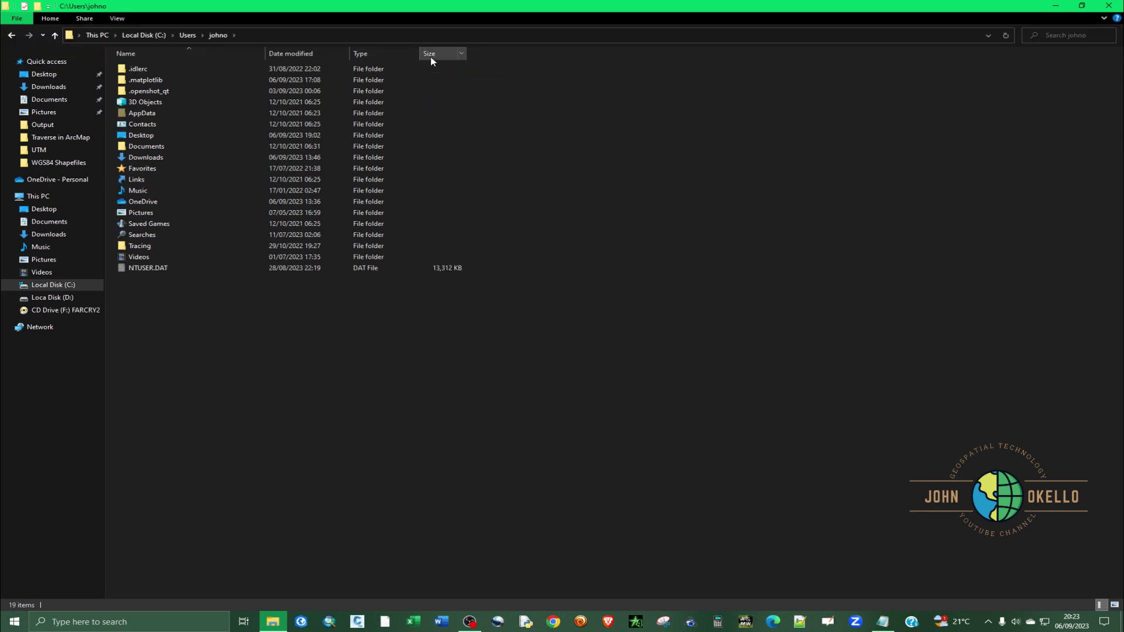
Open the Temp folder inside AppData\Local of the user's profile
double_click(157, 114)
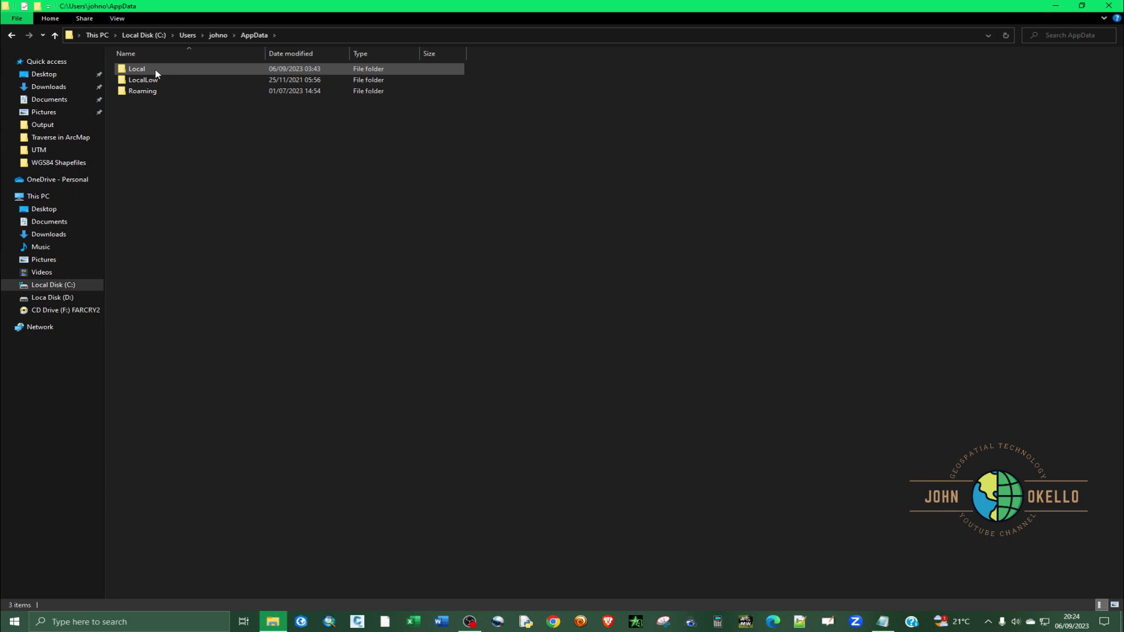
double_click(140, 69)
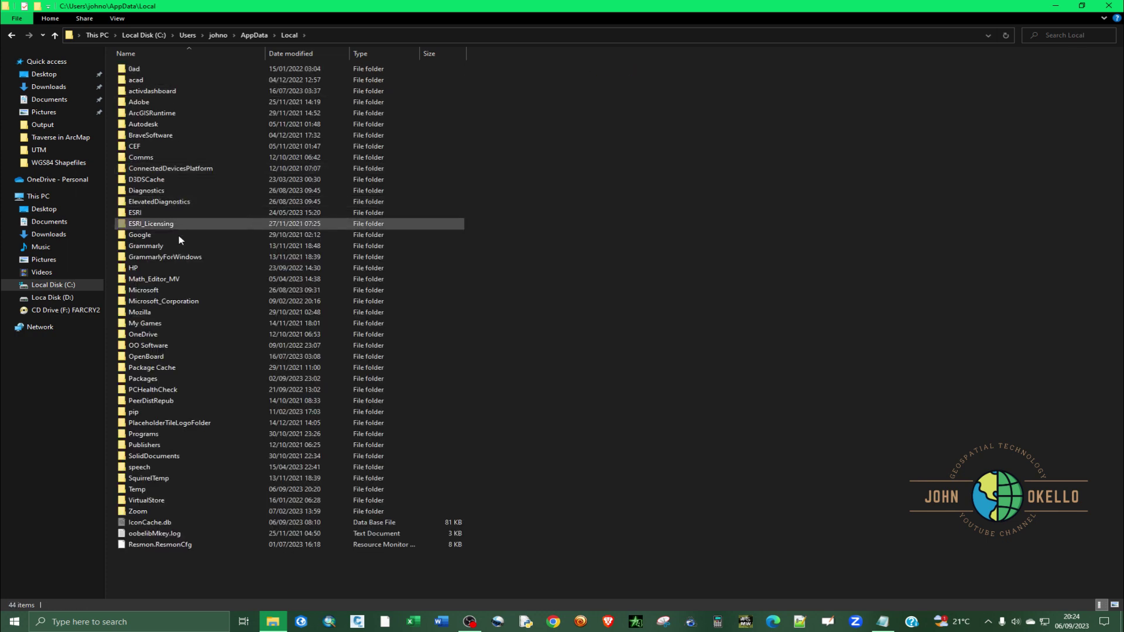
double_click(154, 494)
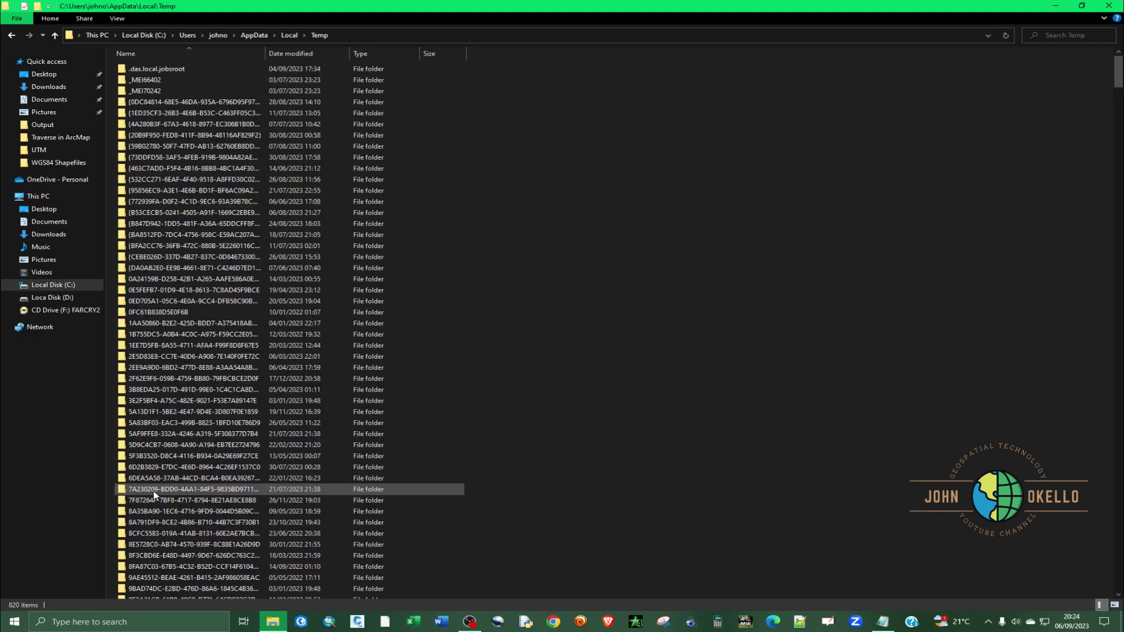
Close the Temp folder, turn off the display of hidden items from This PC, and close that window
click(201, 291)
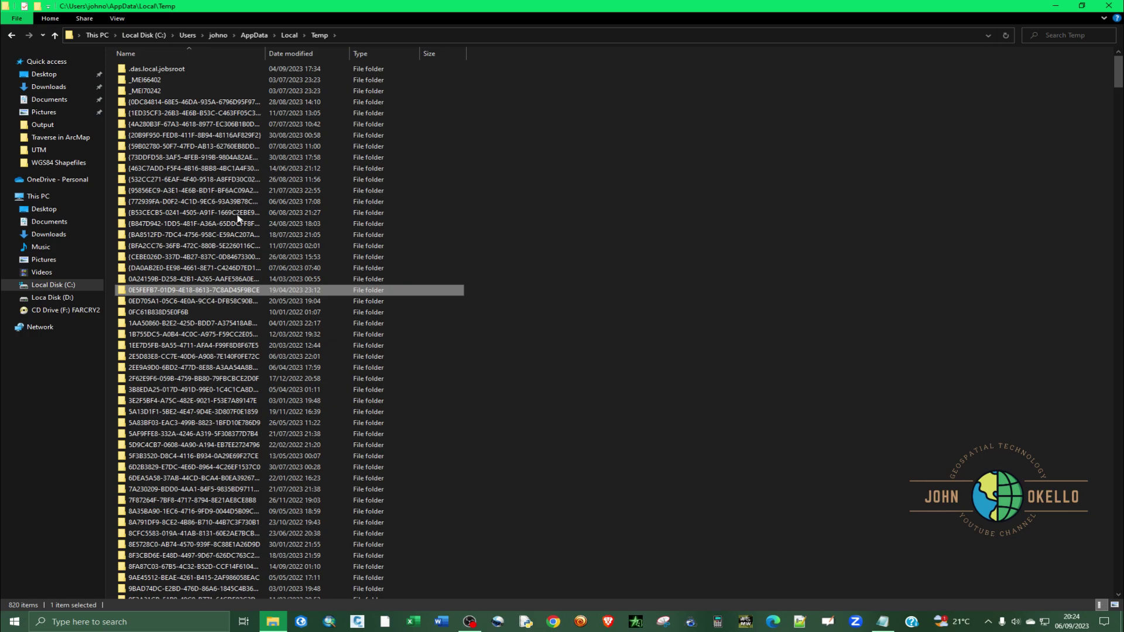
click(1119, 7)
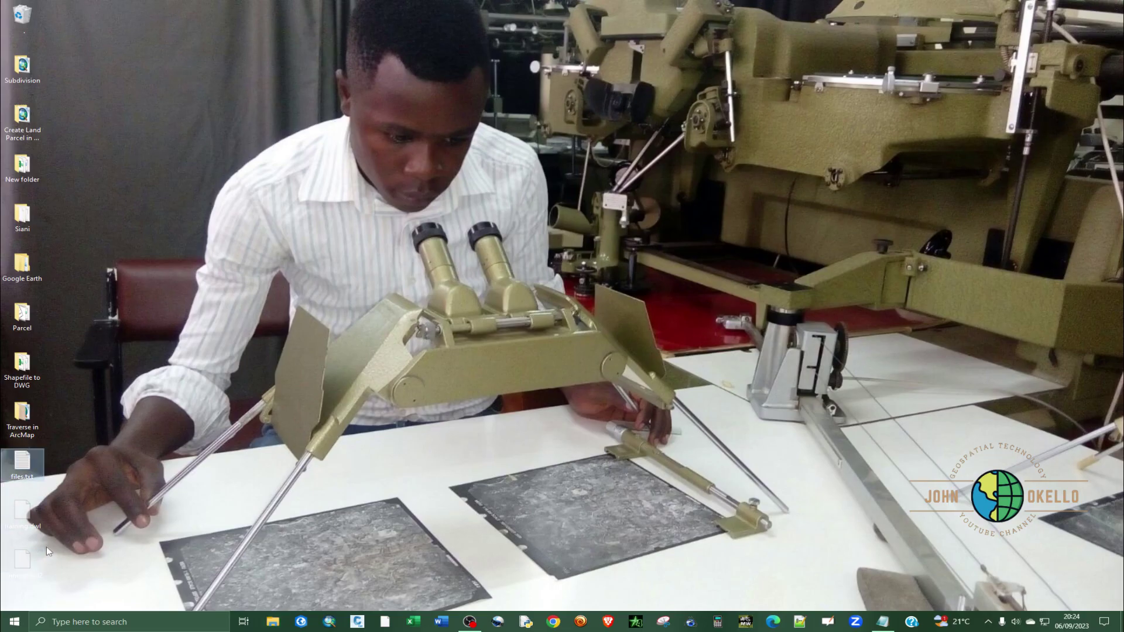
click(271, 608)
key(super+e)
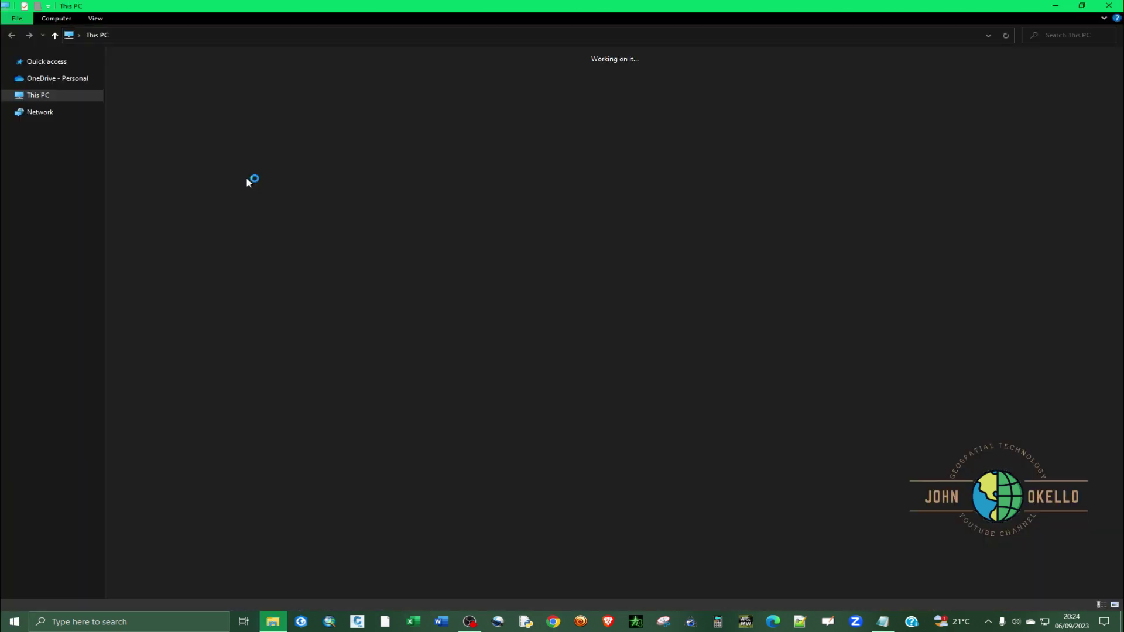
click(96, 19)
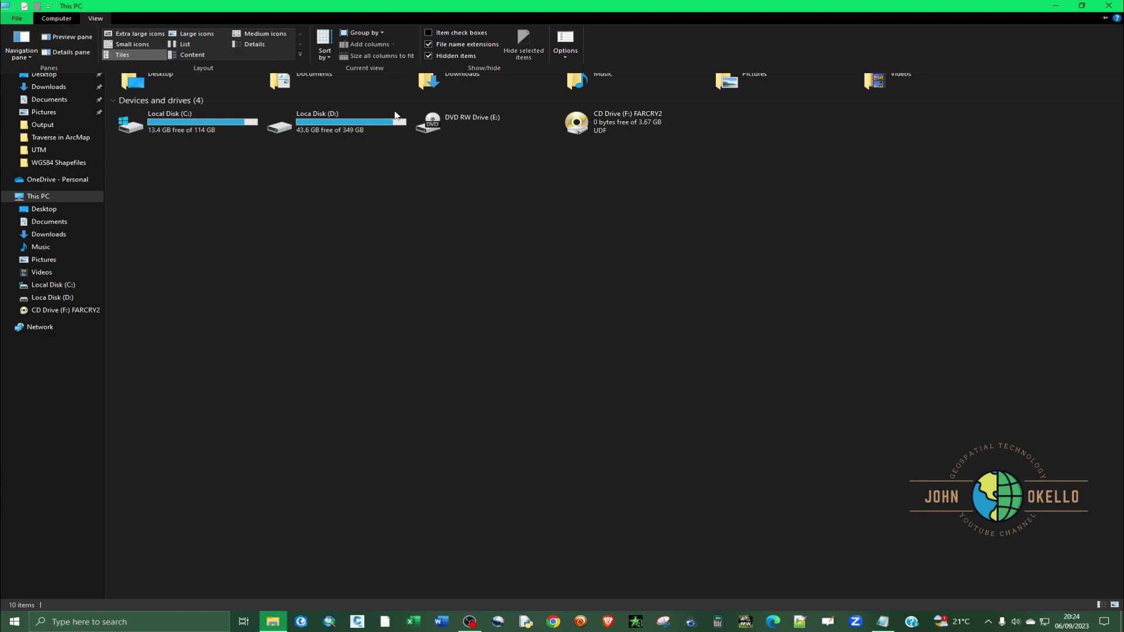
click(432, 56)
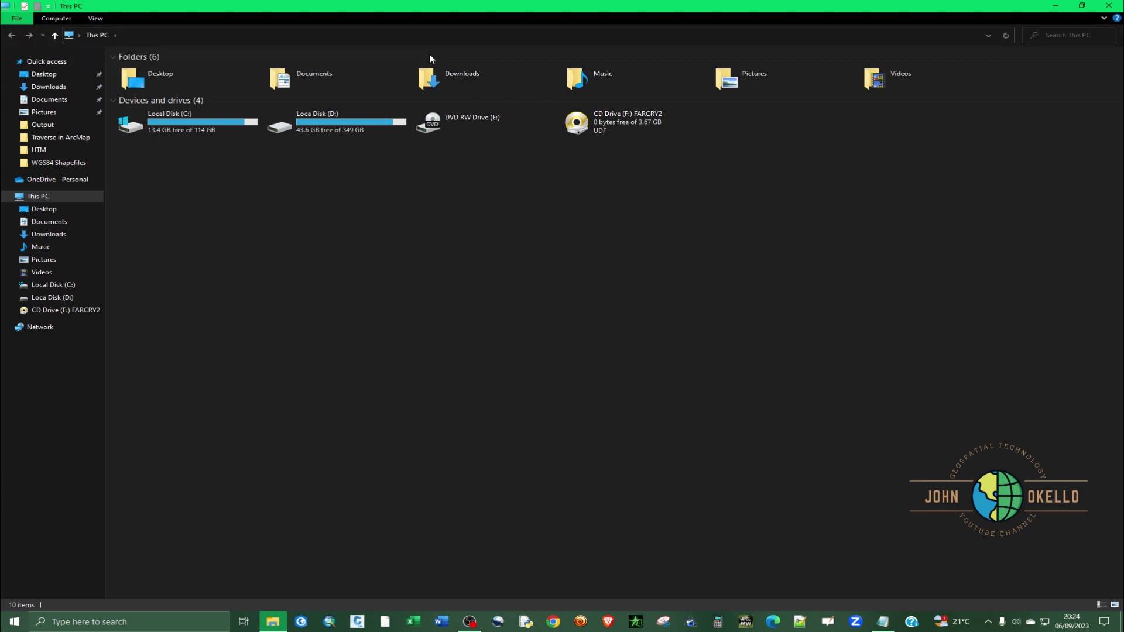
click(1109, 5)
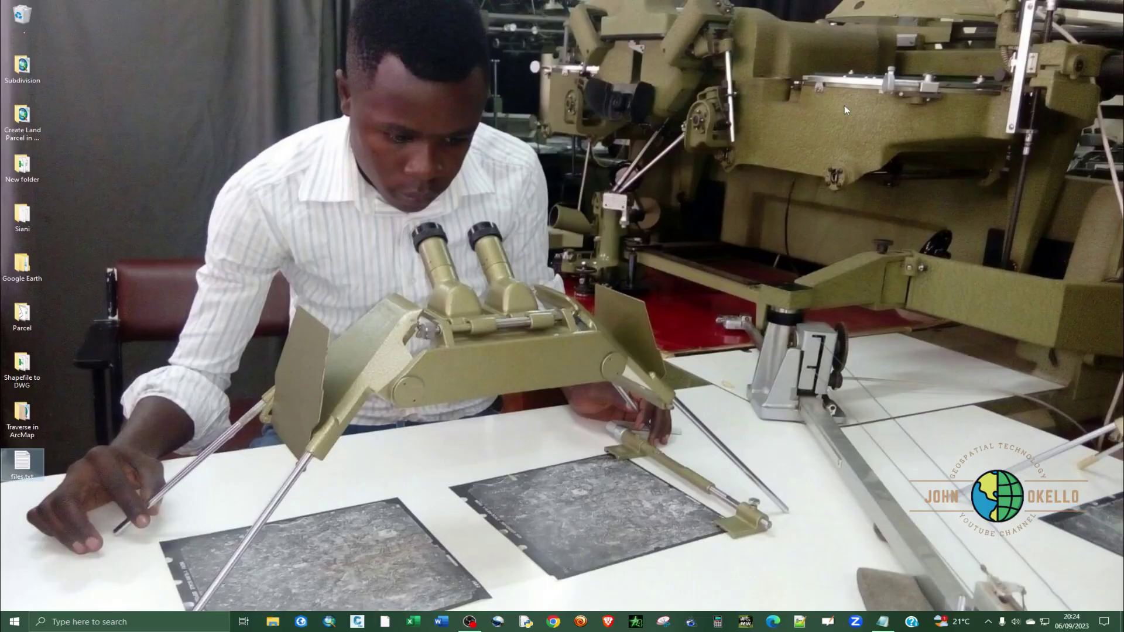
Open the current user's temporary files folder by running %temp% from the Run dialog
right_click(14, 621)
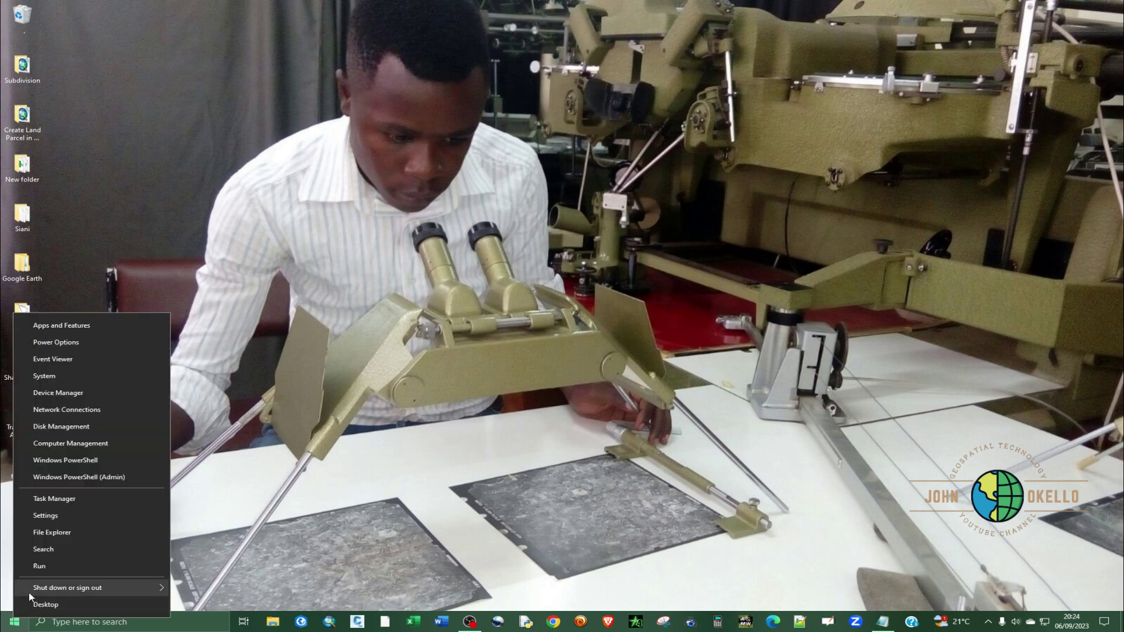
click(52, 560)
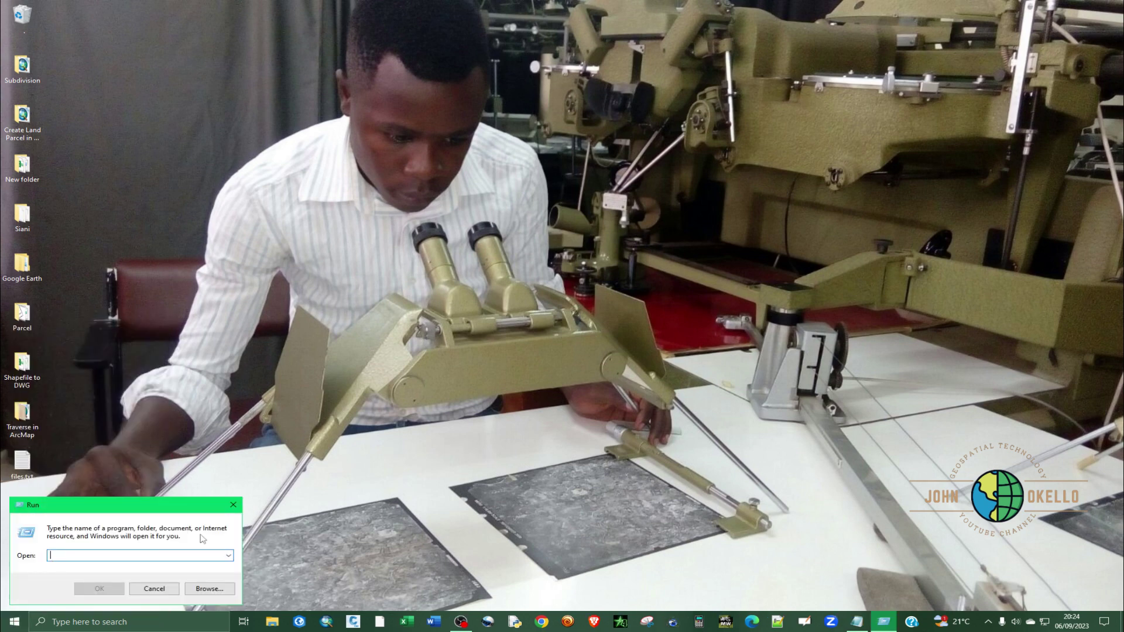
drag(159, 497, 585, 314)
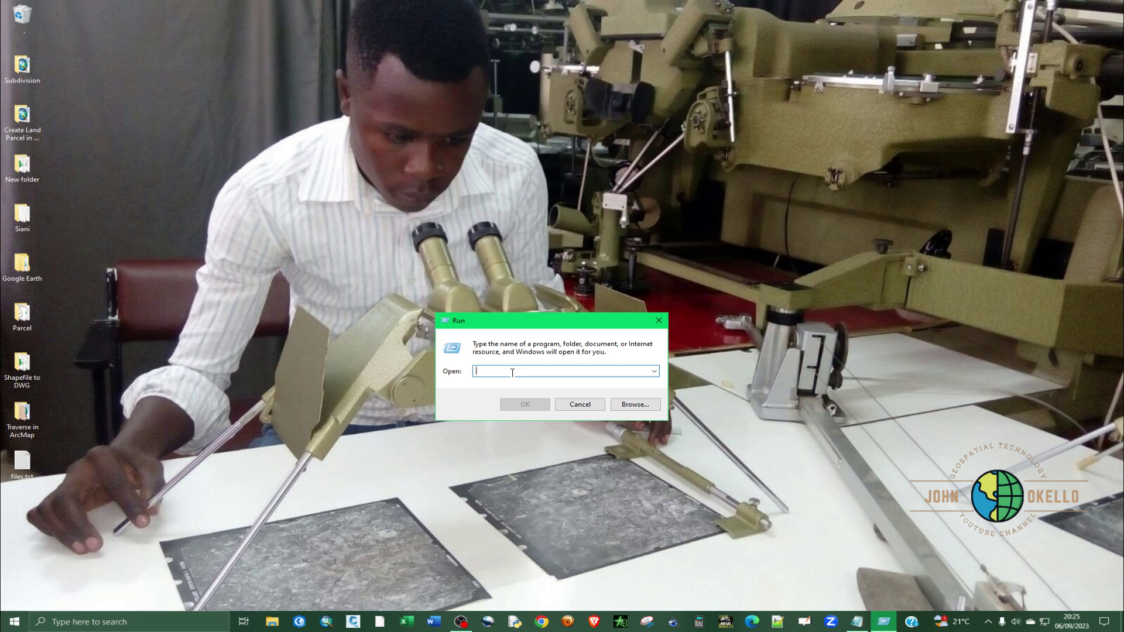
text(%)
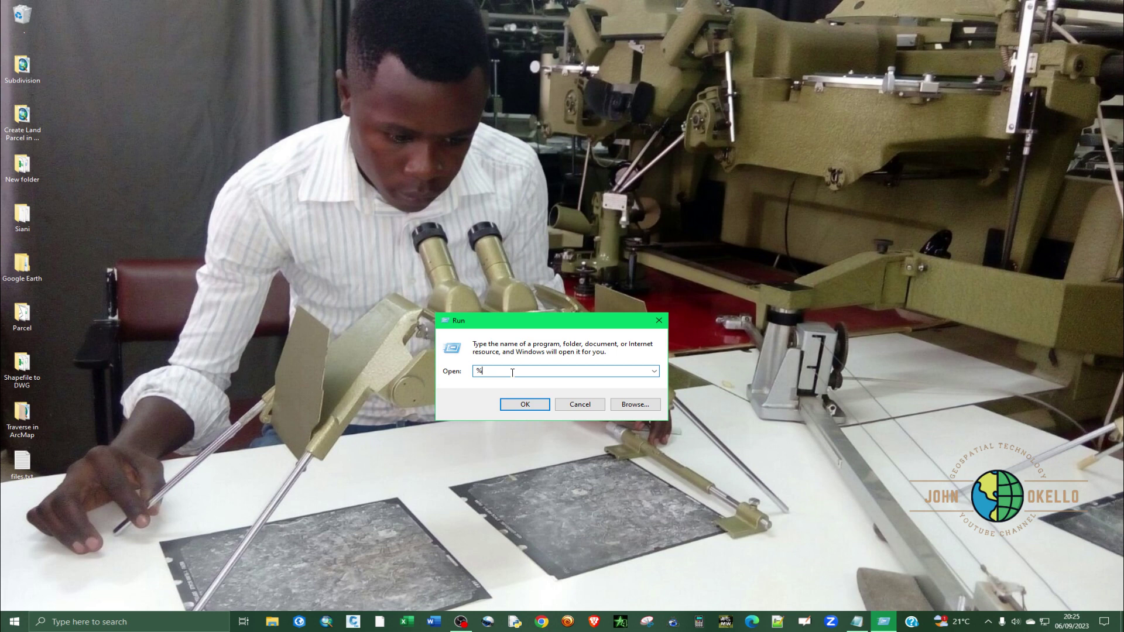
text(temp%)
click(513, 406)
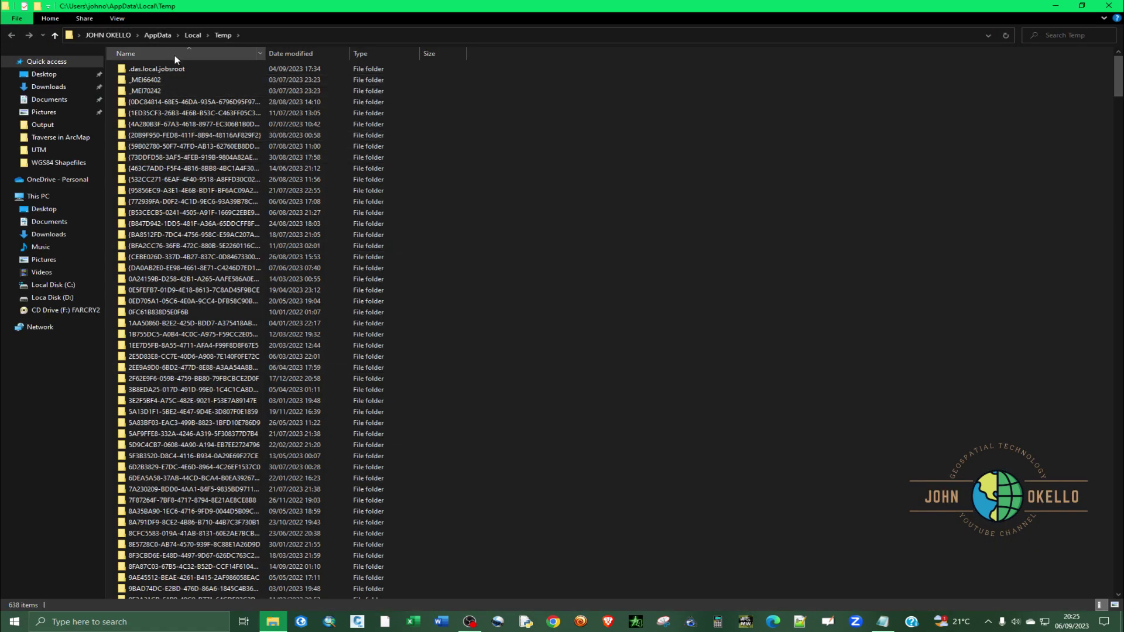
Look through the contents of the Temp folder from the first folder to the last file
click(179, 125)
click(163, 70)
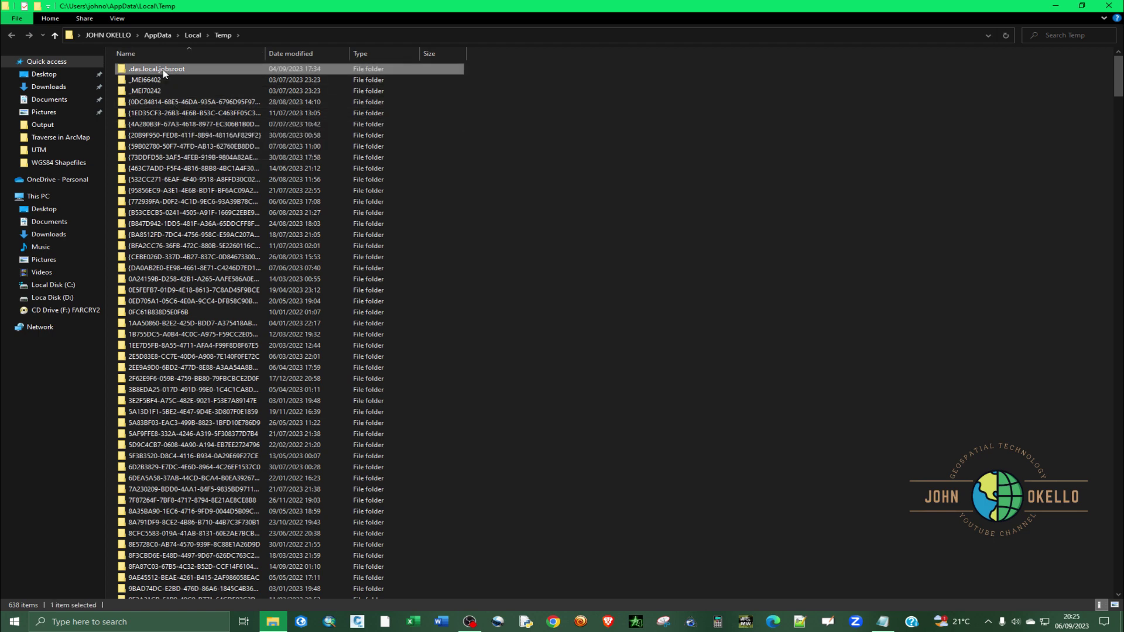
scroll(221, 110, down, 20)
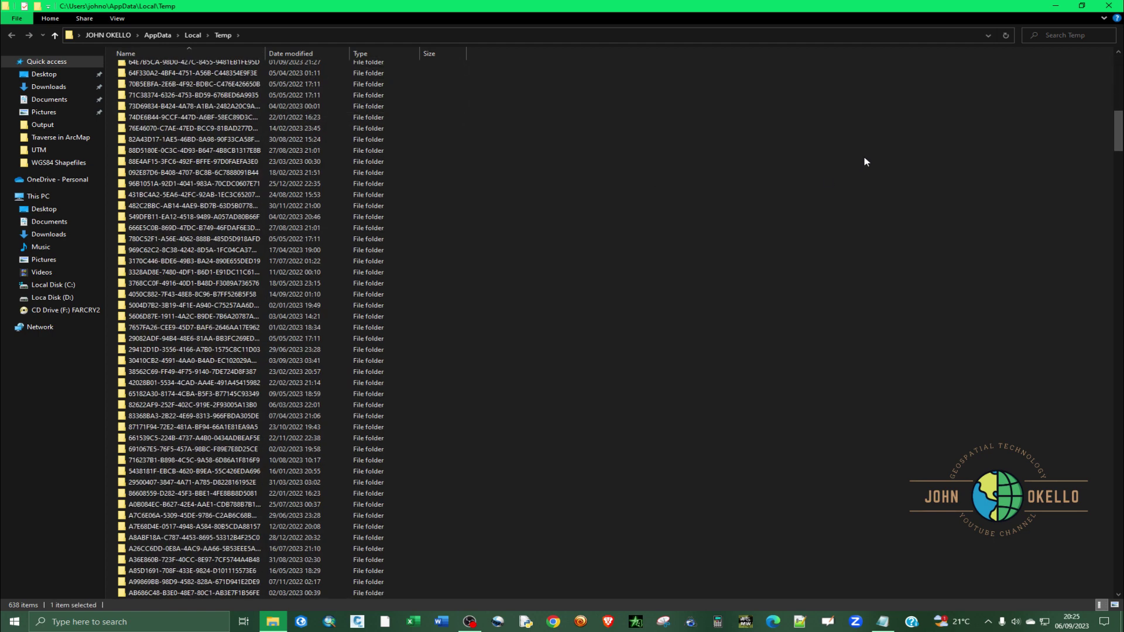
mouse_move(1115, 143)
mouse_down()
mouse_move(1115, 471)
mouse_move(1115, 138)
mouse_up()
scroll(800, 518, down, 3)
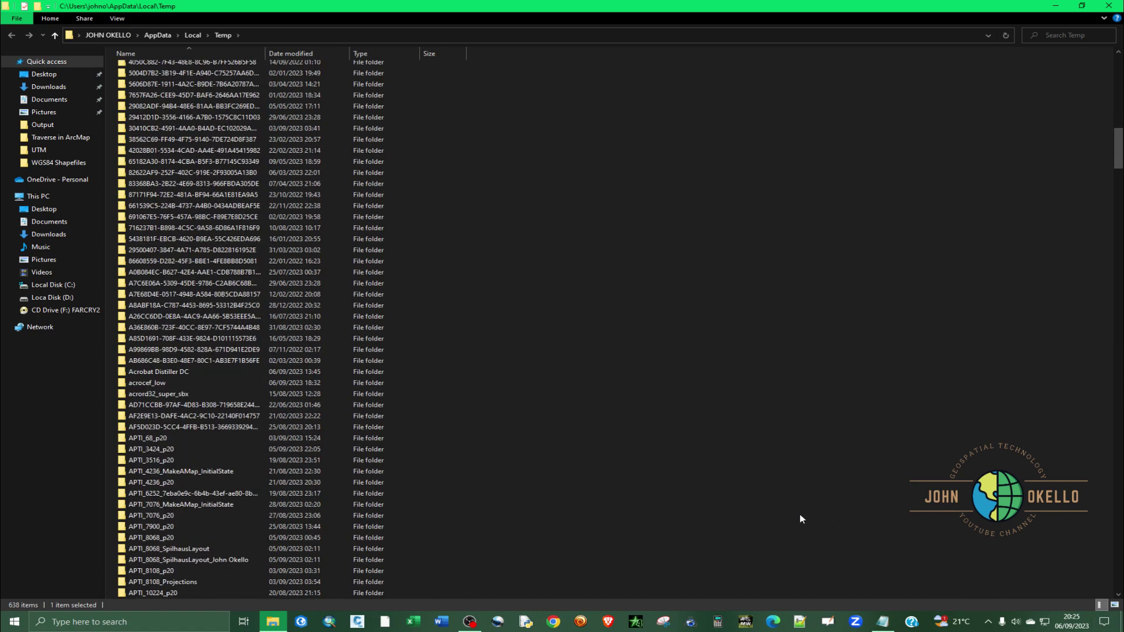
scroll(801, 518, down, 3)
drag(1116, 175, 1115, 571)
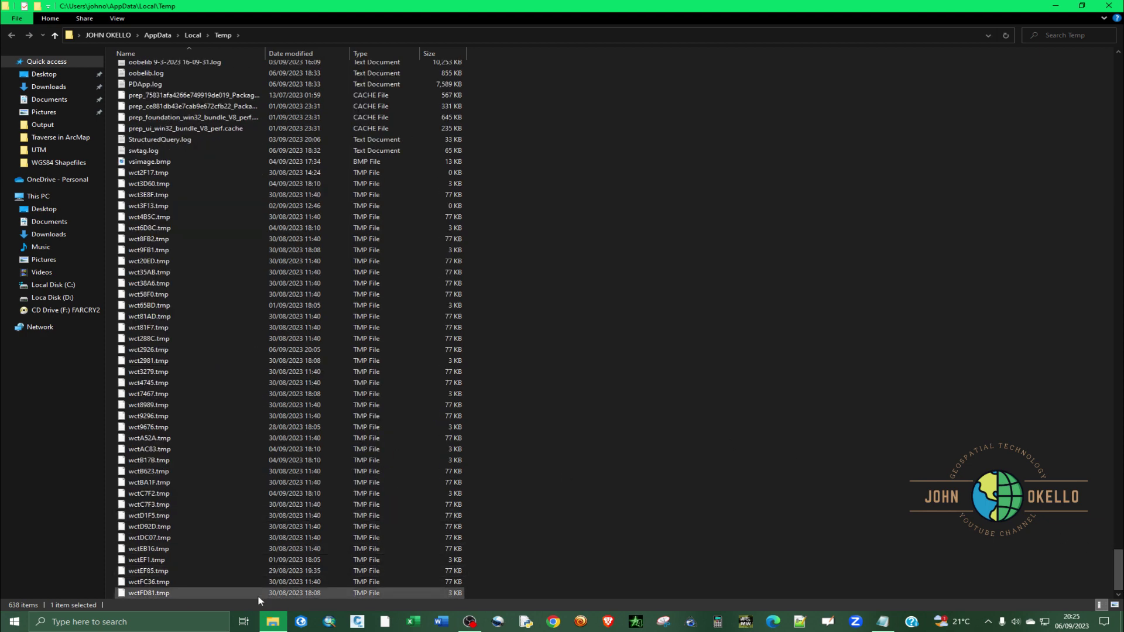
Refresh the Temp folder, select all of its items and permanently delete them
key(ctrl+a)
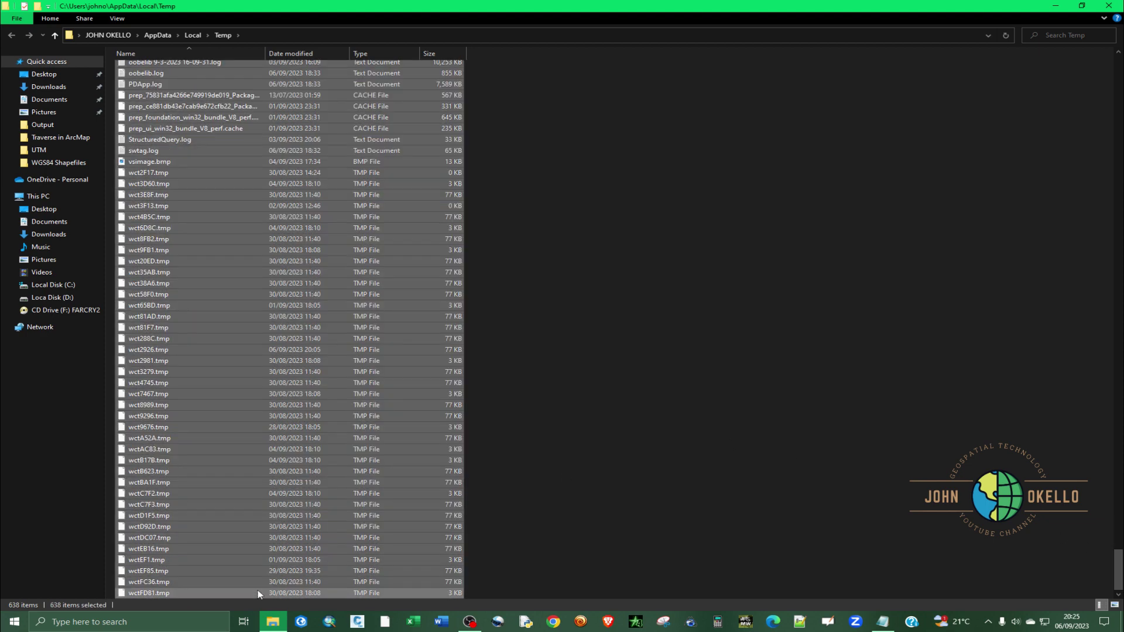
scroll(309, 414, up, 2)
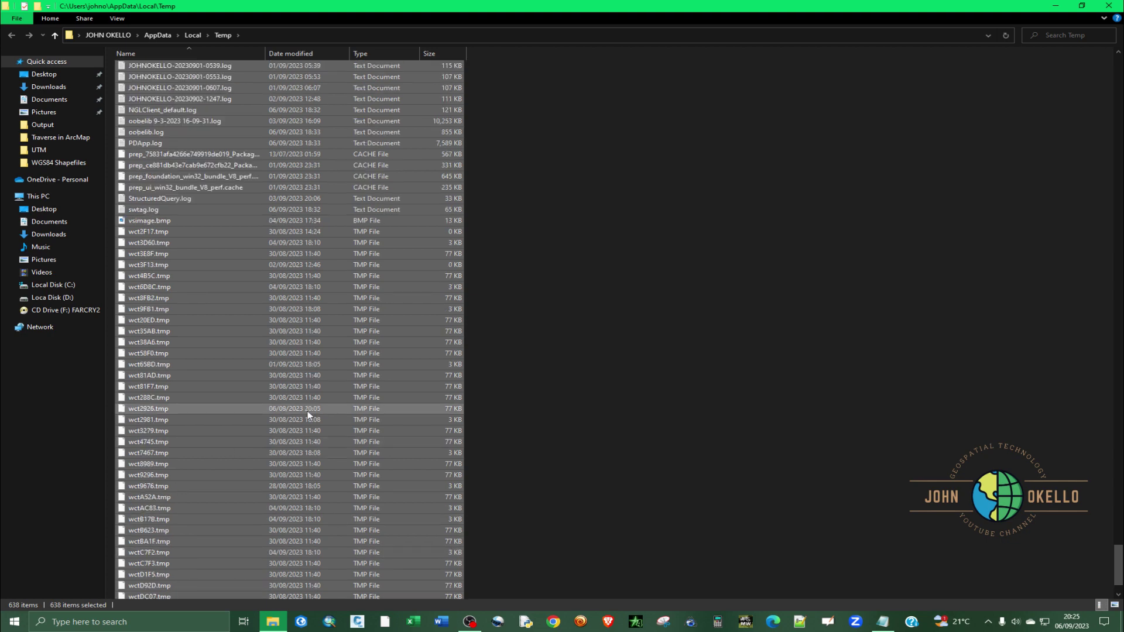
scroll(309, 414, up, 2)
click(319, 375)
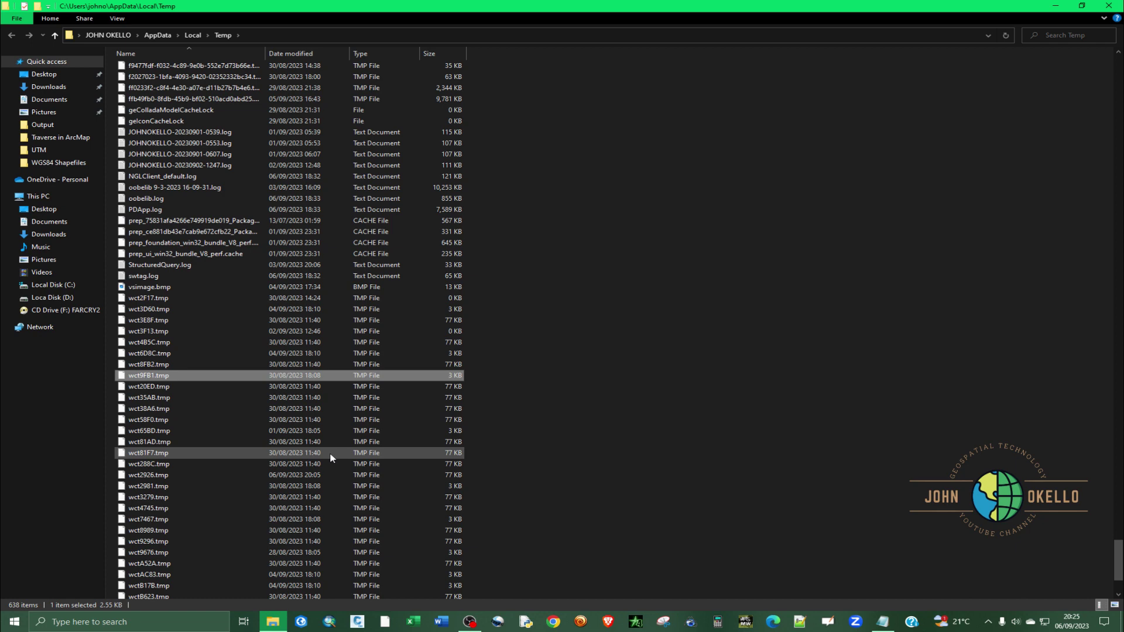
key(ctrl+a)
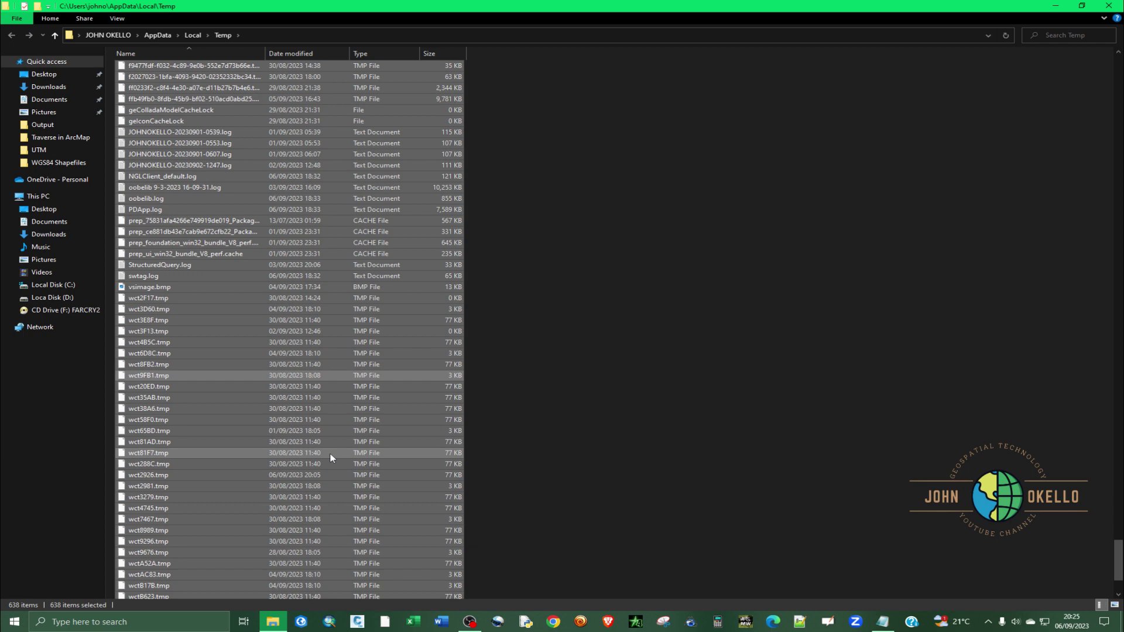
key(F5)
click(295, 410)
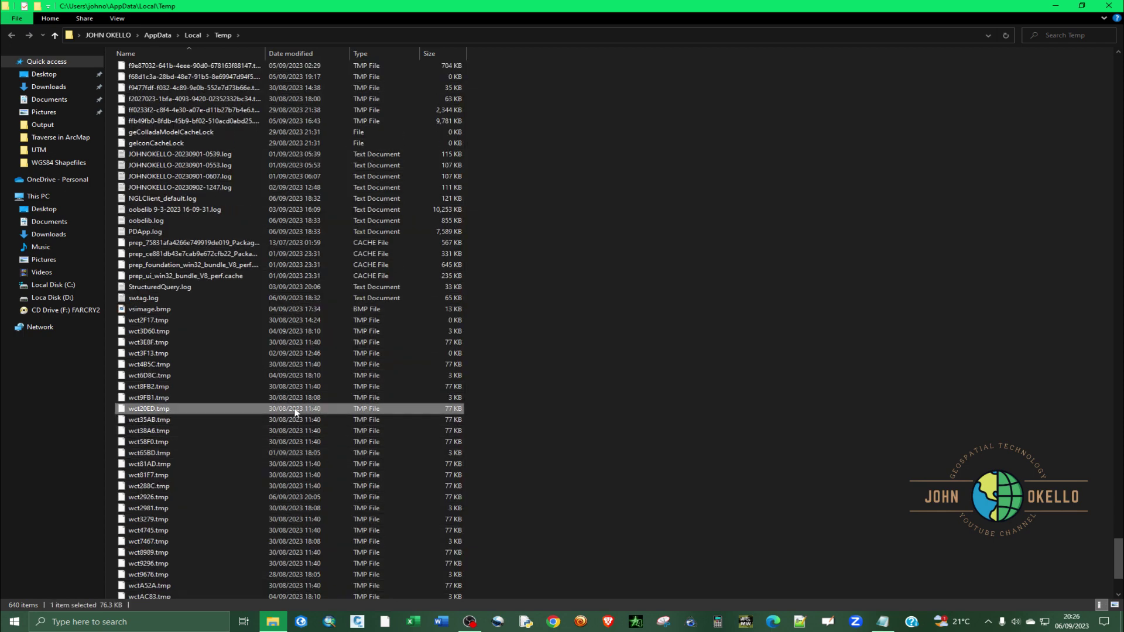
key(ctrl+a)
scroll(296, 412, up, 12)
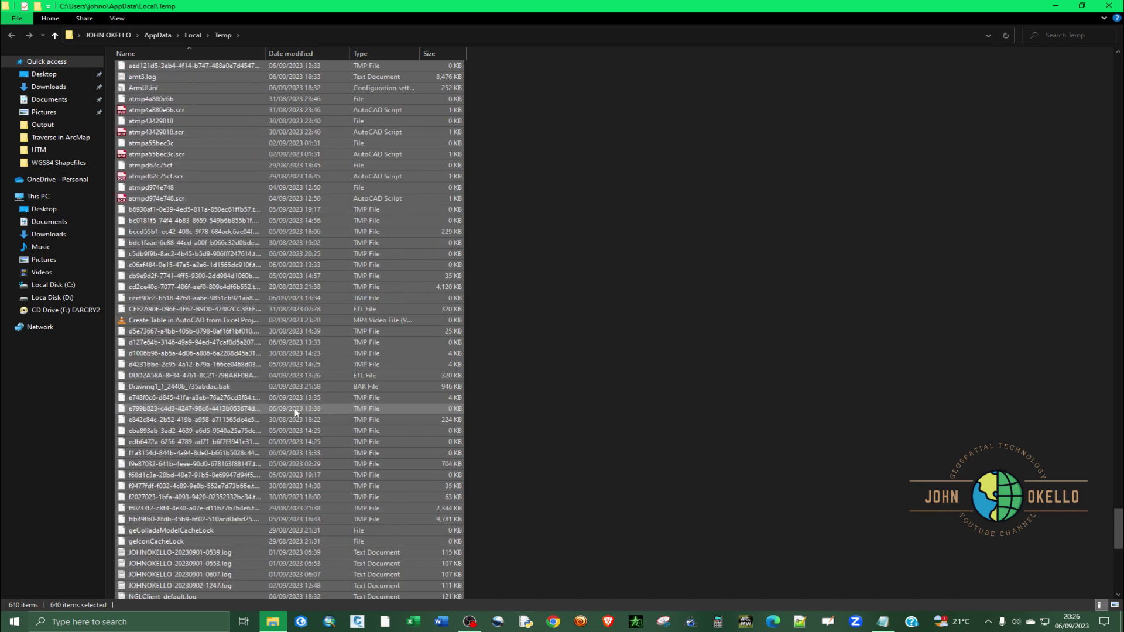
scroll(295, 411, up, 3)
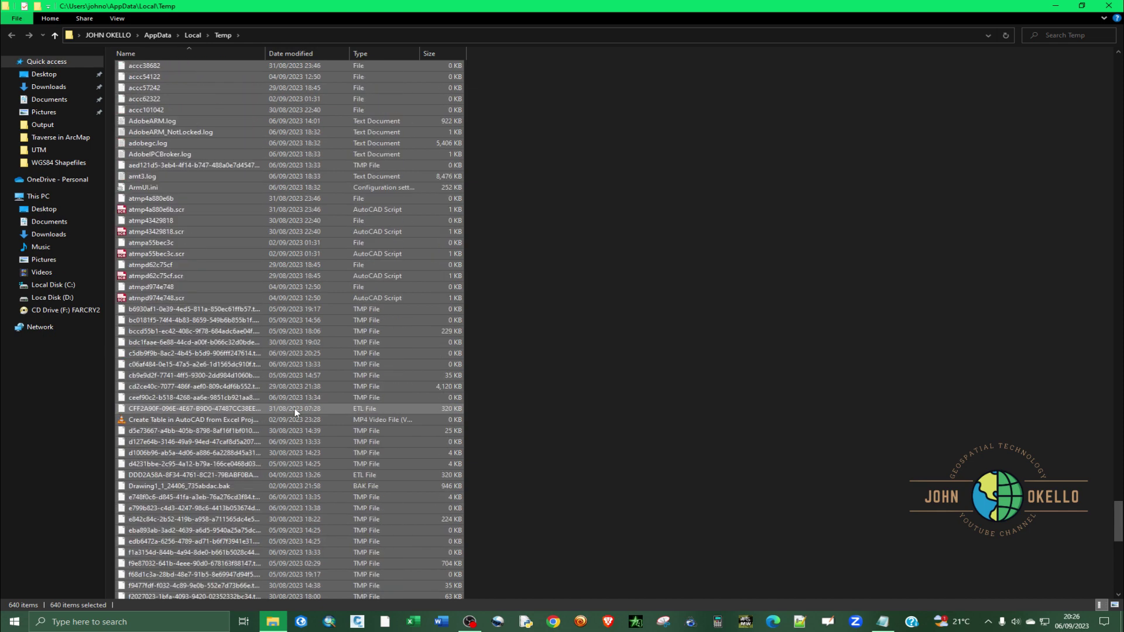
key(shift+Delete)
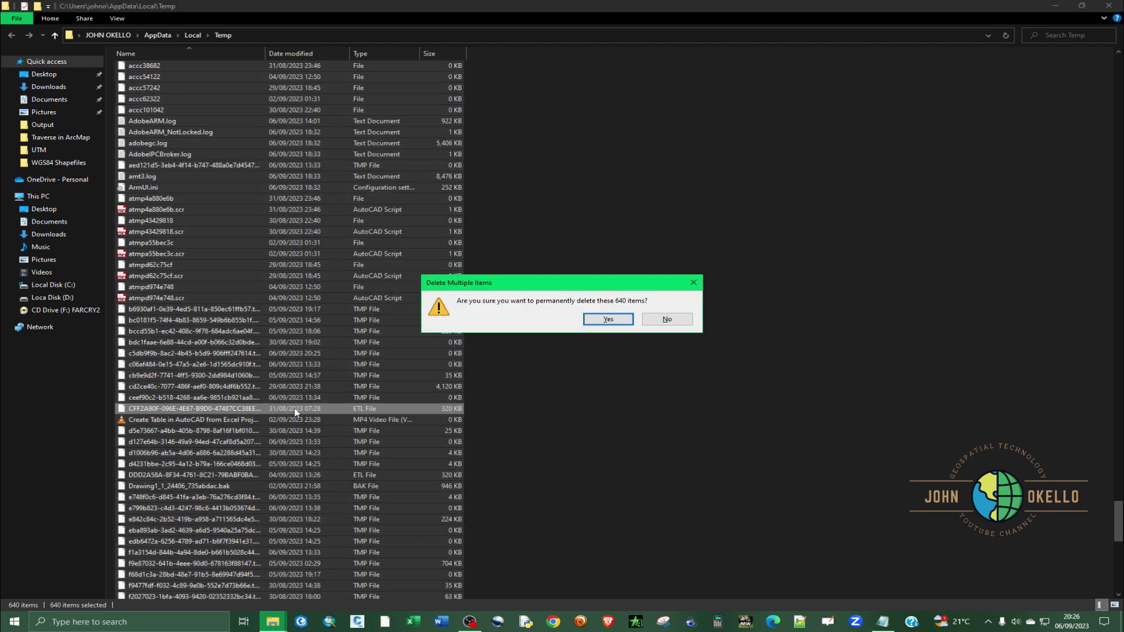
click(619, 320)
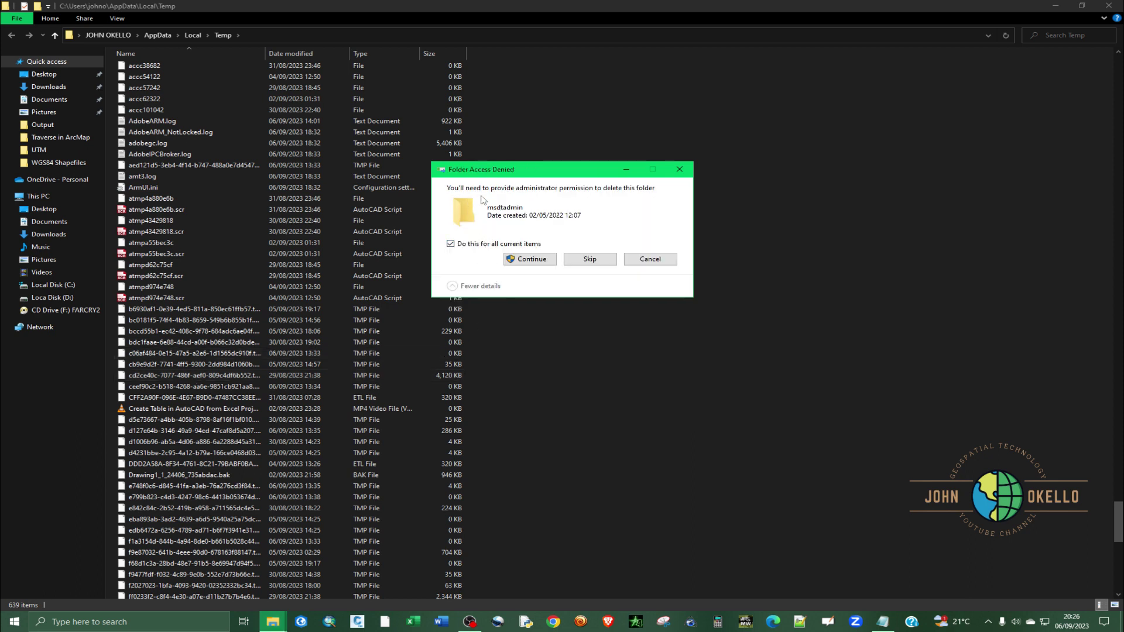
Continue the deletion with administrator permission, skip all items in use or not found, and close the Temp folder once it is done
click(516, 261)
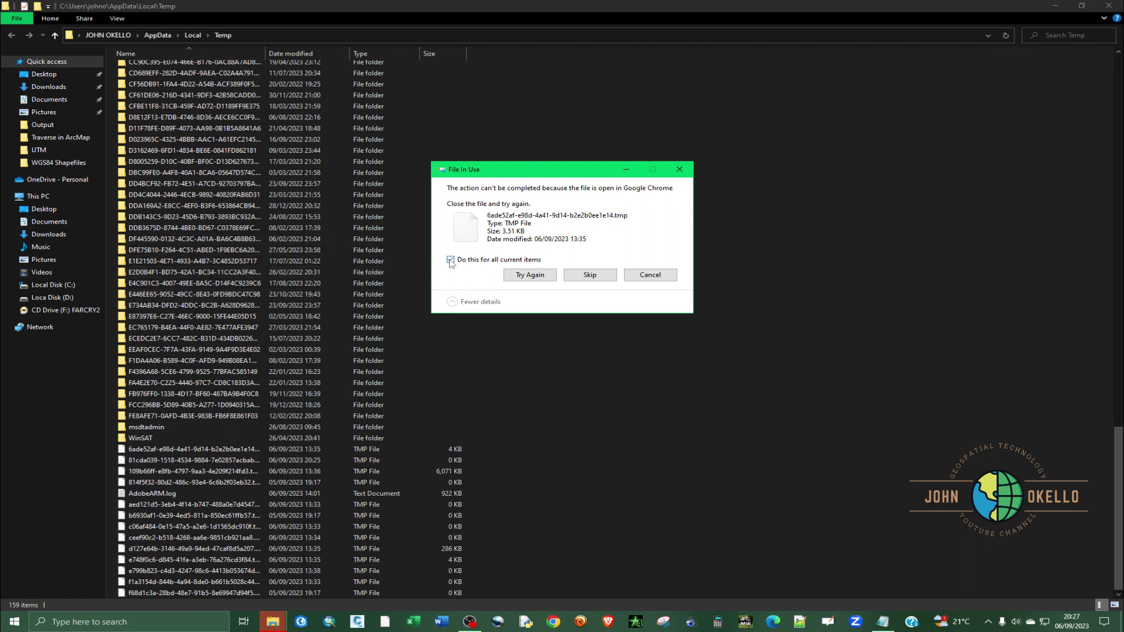
click(591, 272)
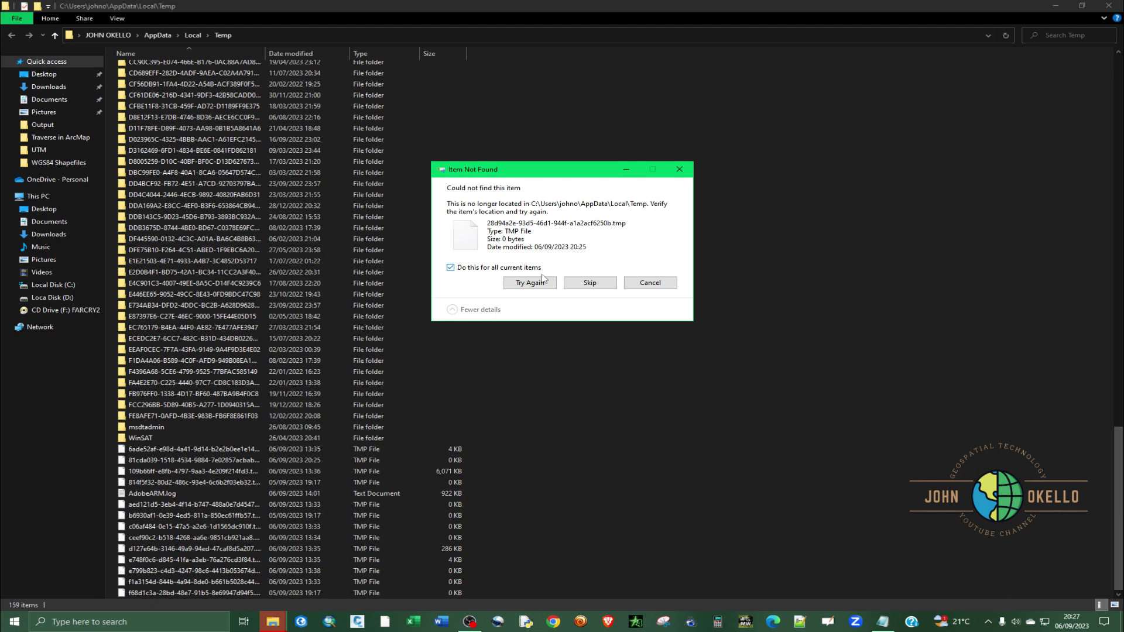
click(574, 287)
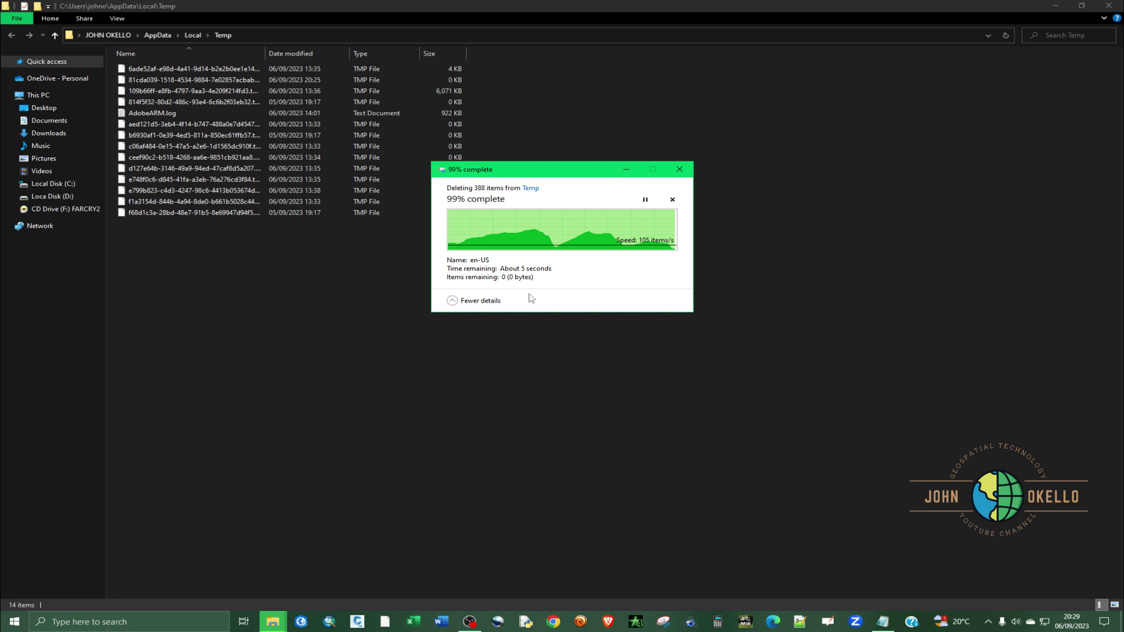
click(452, 301)
click(453, 236)
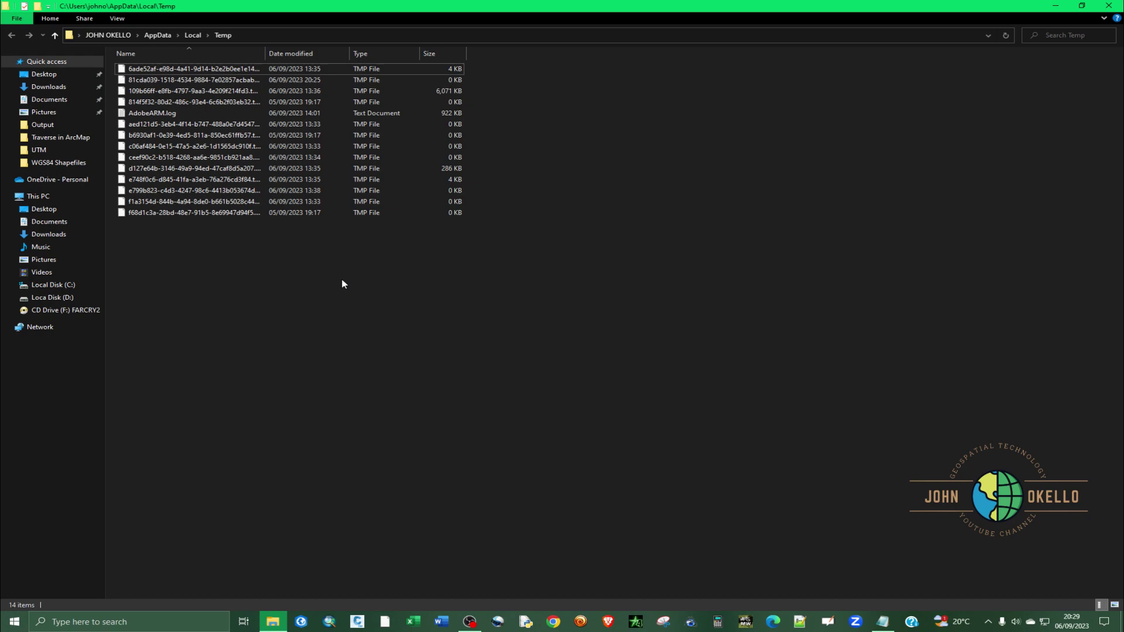
click(1112, 4)
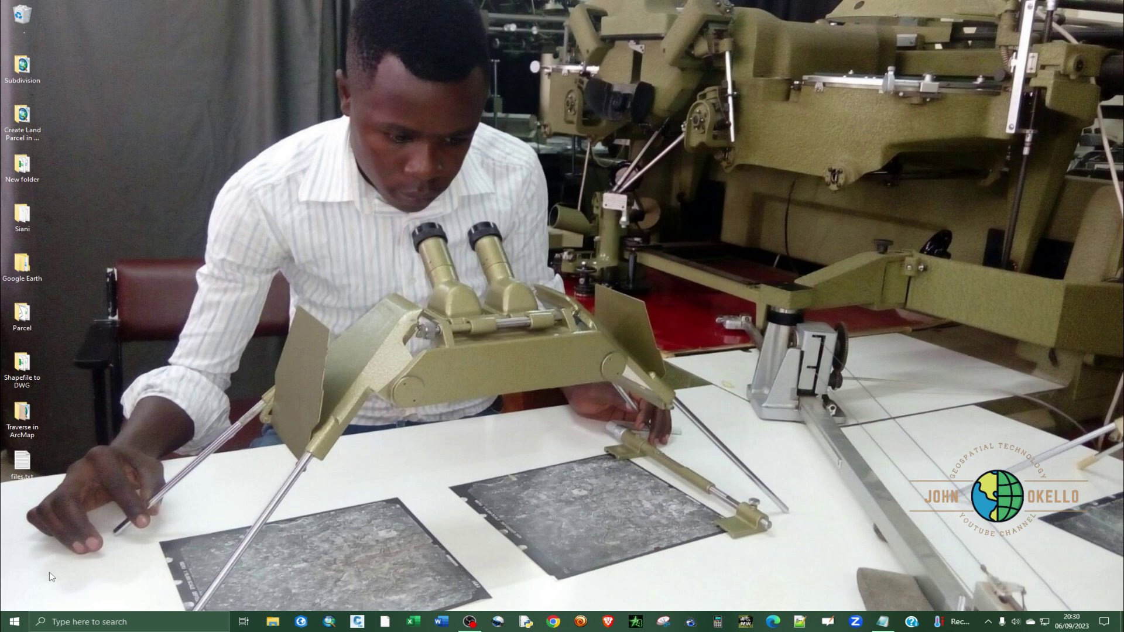
click(100, 566)
key(super+r)
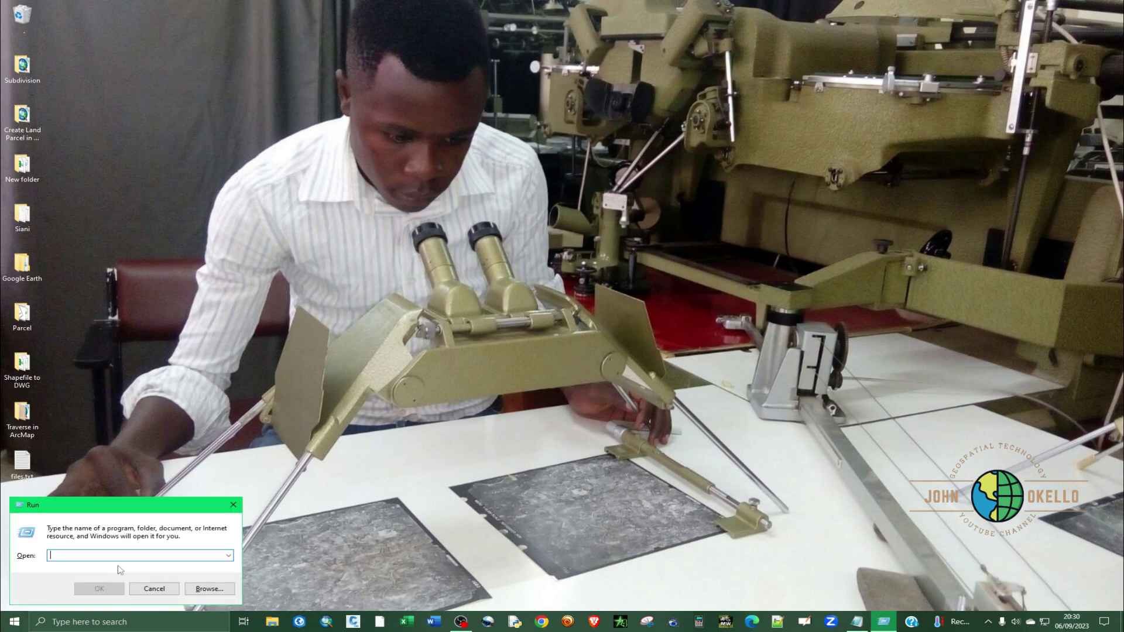
click(233, 505)
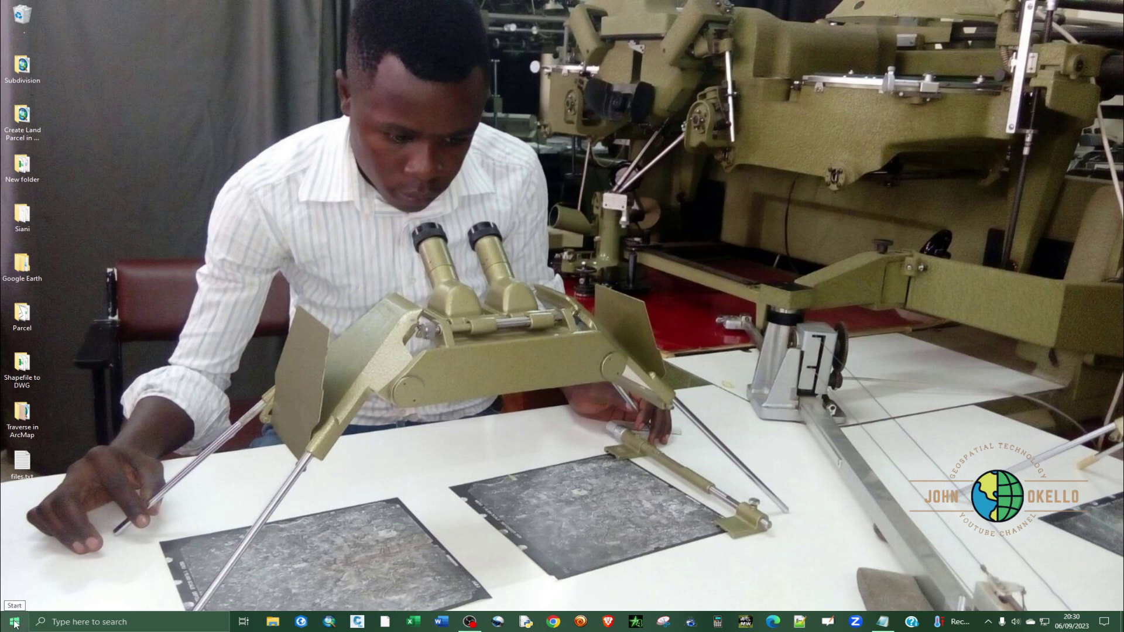
Run cleanmgr from the Run dialog and have Disk Cleanup scan drive C:
right_click(15, 621)
click(37, 568)
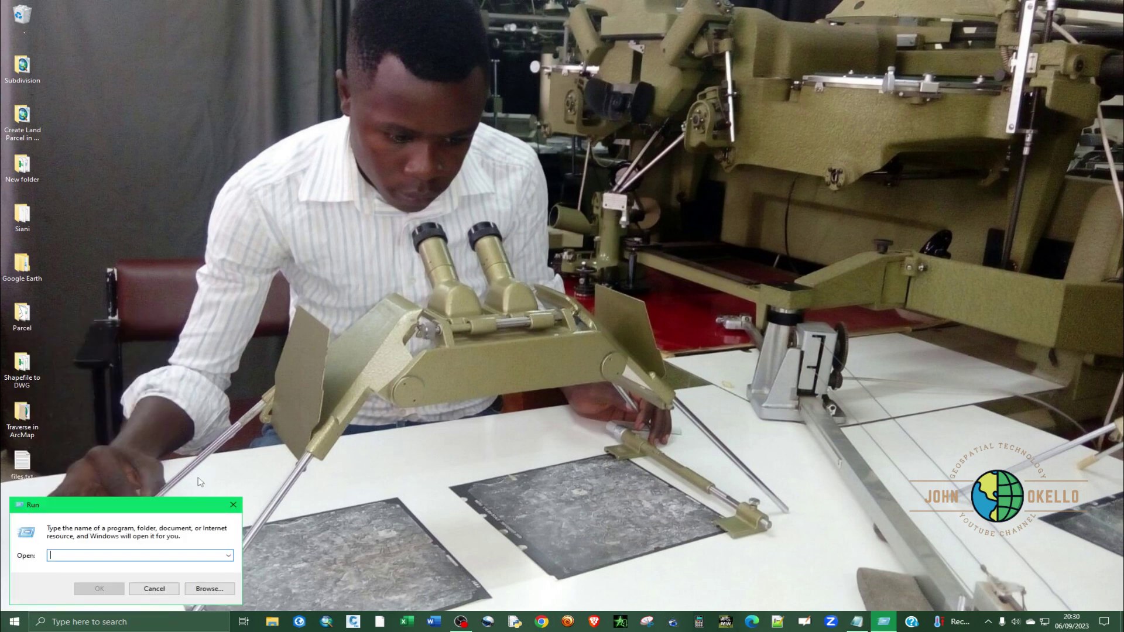
drag(170, 500, 450, 277)
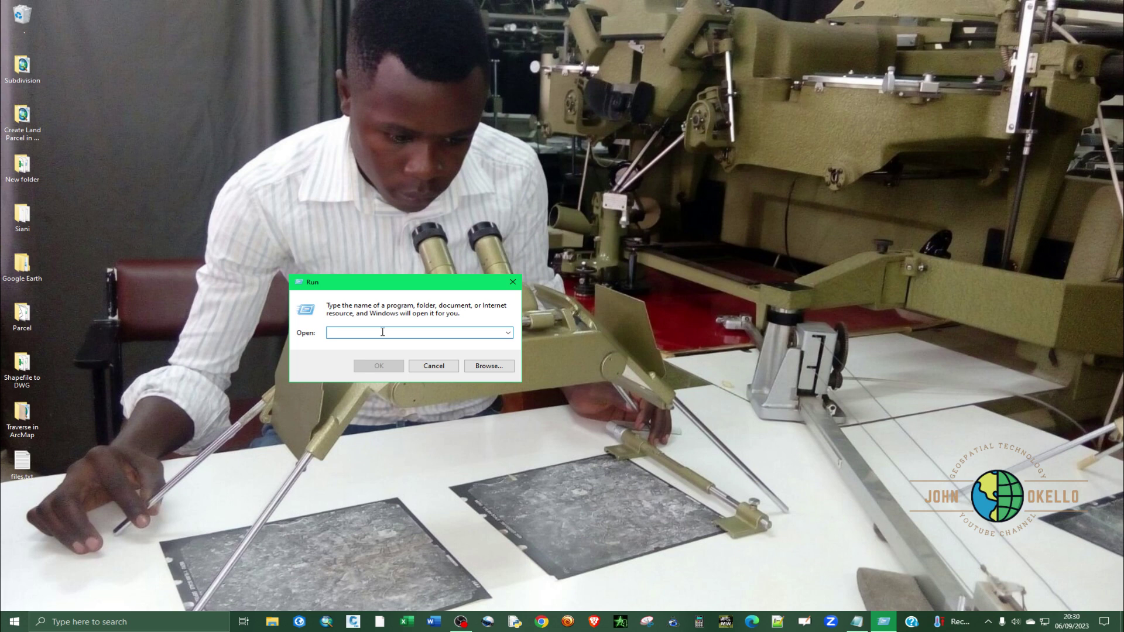
text(clean)
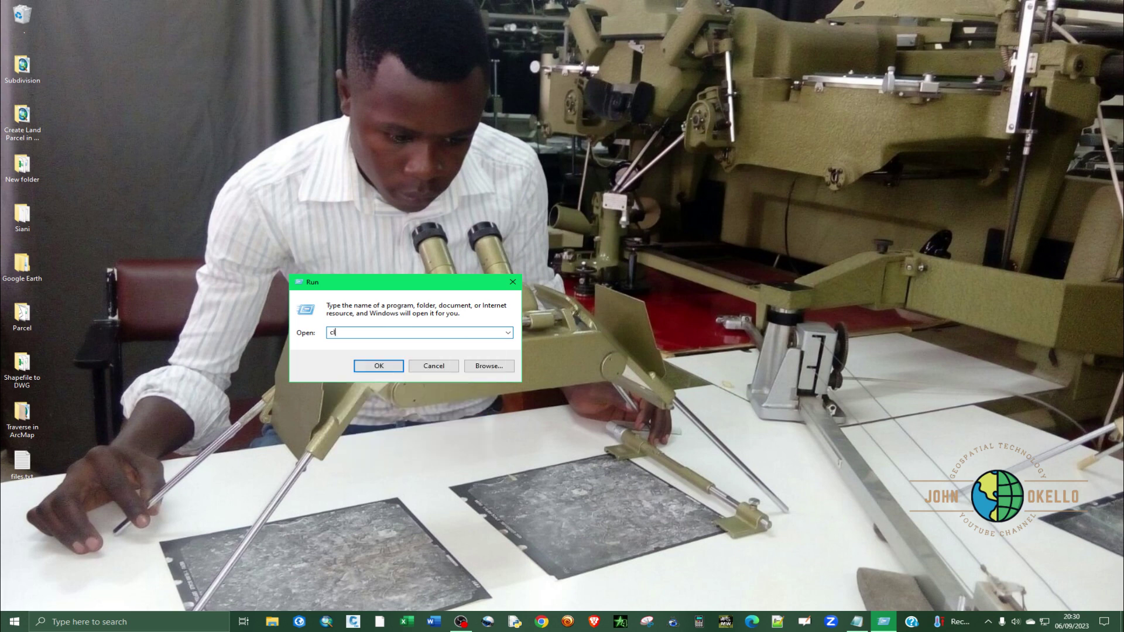
text(mgr)
click(360, 364)
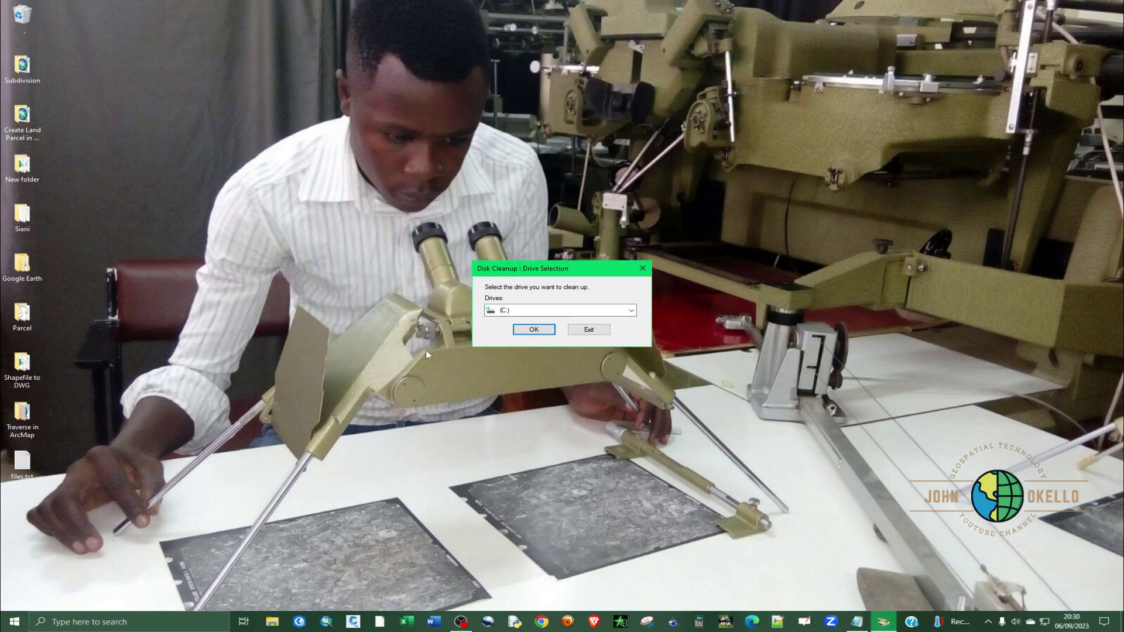
click(533, 329)
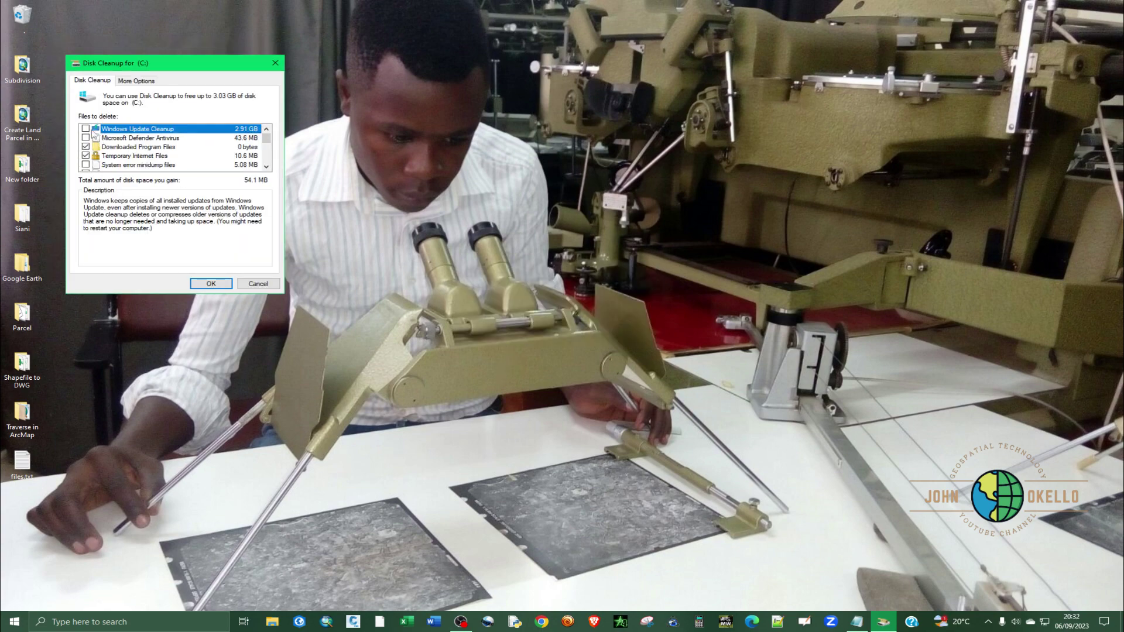
Include Windows Update Cleanup, Delivery Optimization Files, Language Resource Files and Previous Windows installation(s) in the files to delete
click(85, 130)
scroll(88, 155, down, 1)
scroll(86, 156, down, 1)
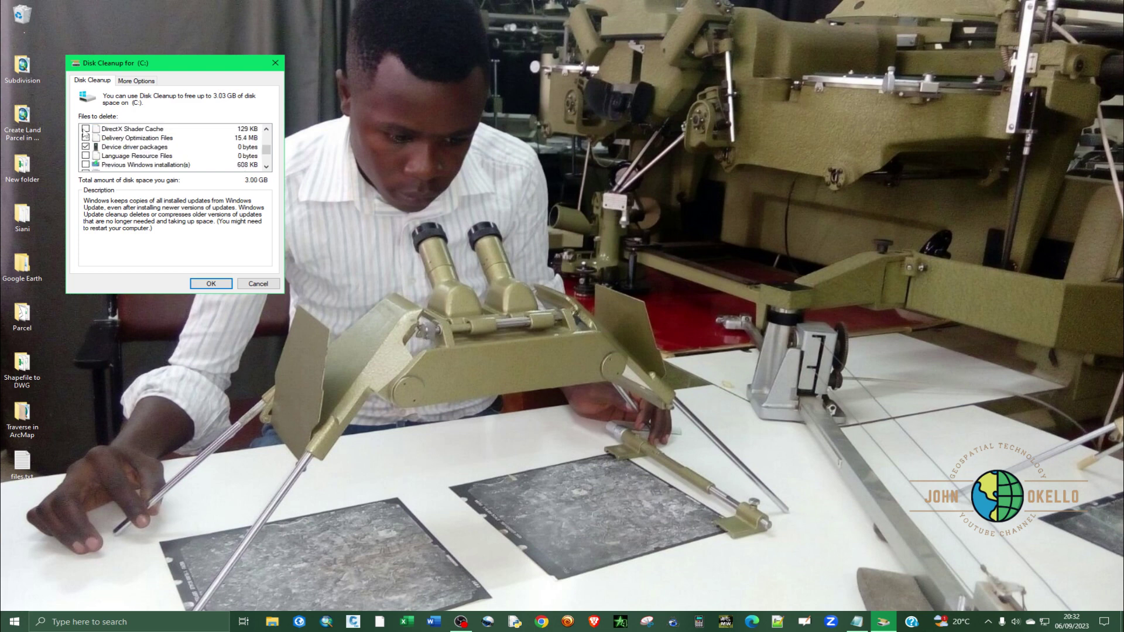
click(86, 138)
click(86, 156)
click(86, 164)
Add Temporary files and Temporary Windows installation files to the cleanup, and permanently delete all marked files
scroll(86, 158, down, 2)
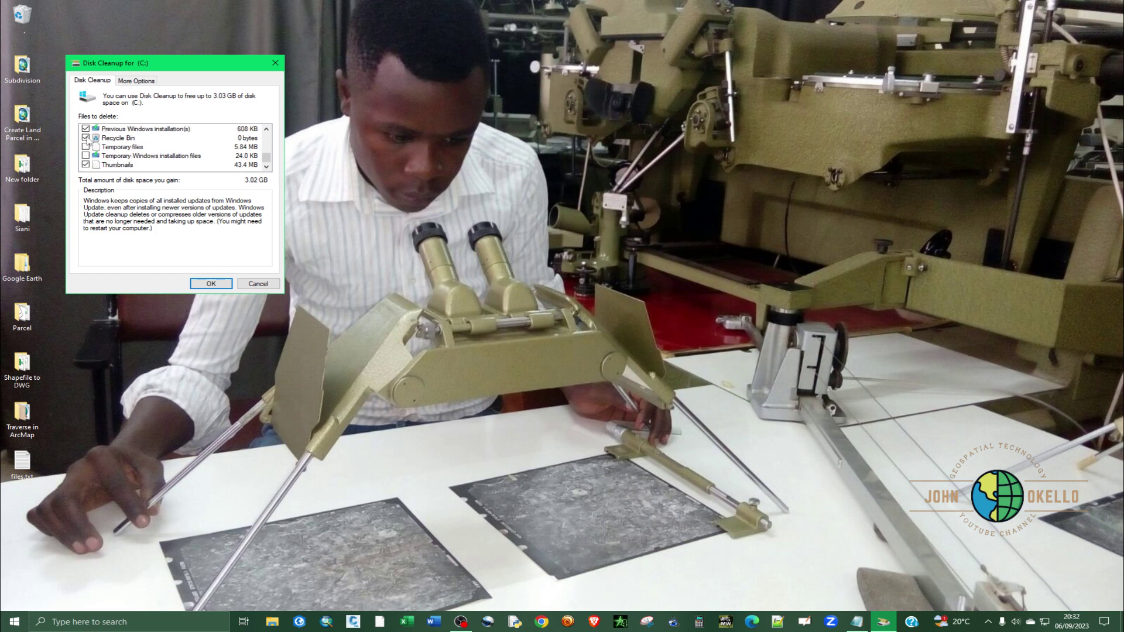
click(85, 147)
click(85, 156)
click(214, 284)
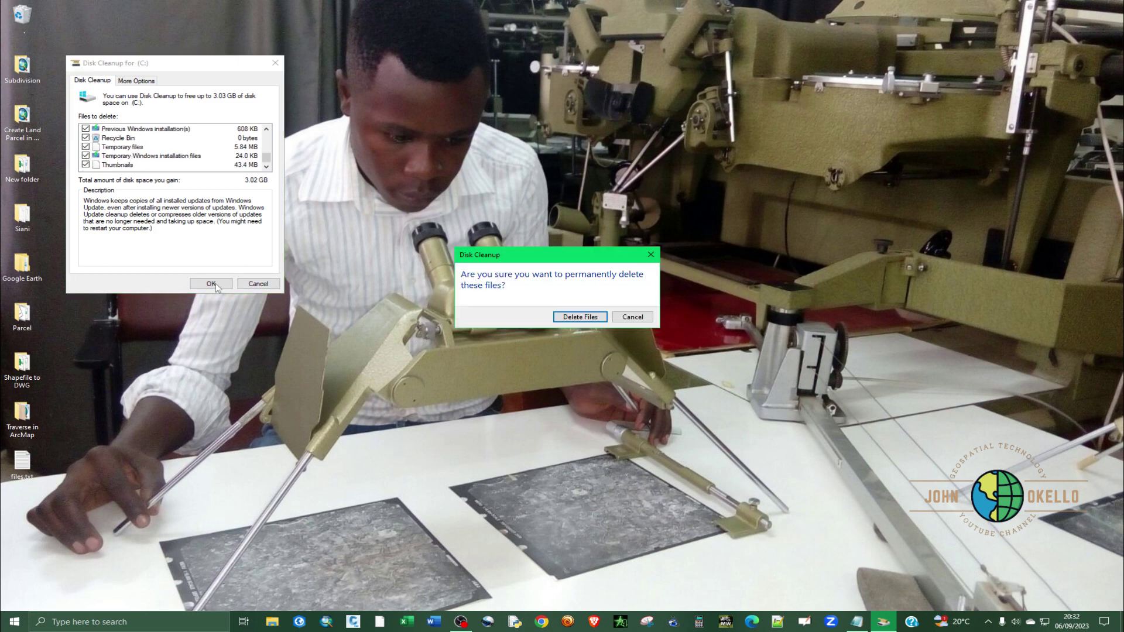
click(580, 317)
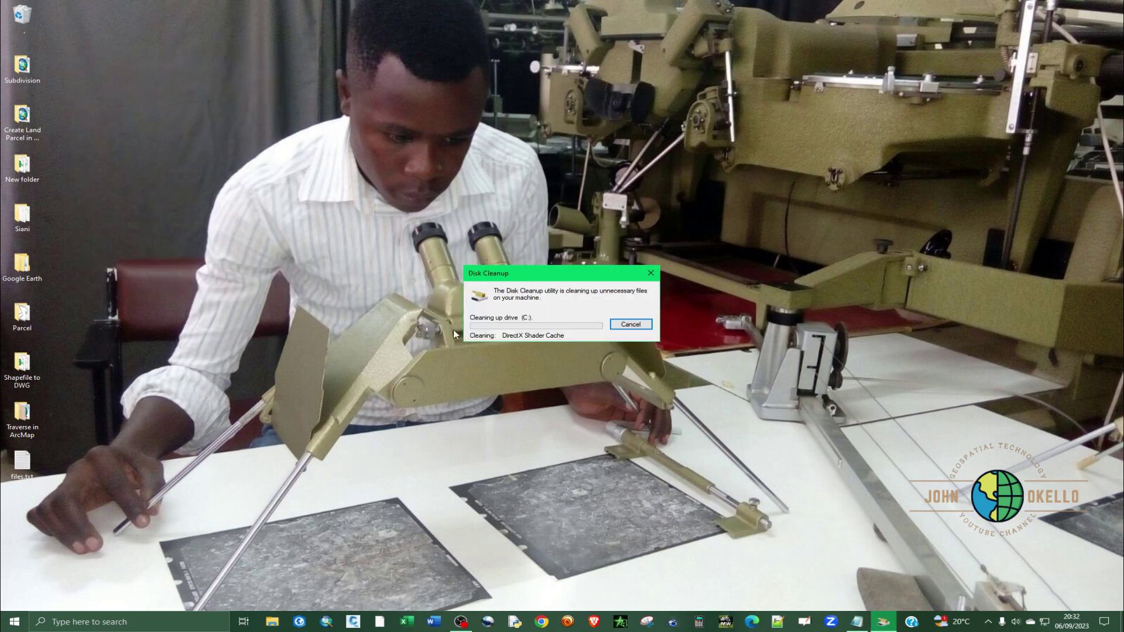